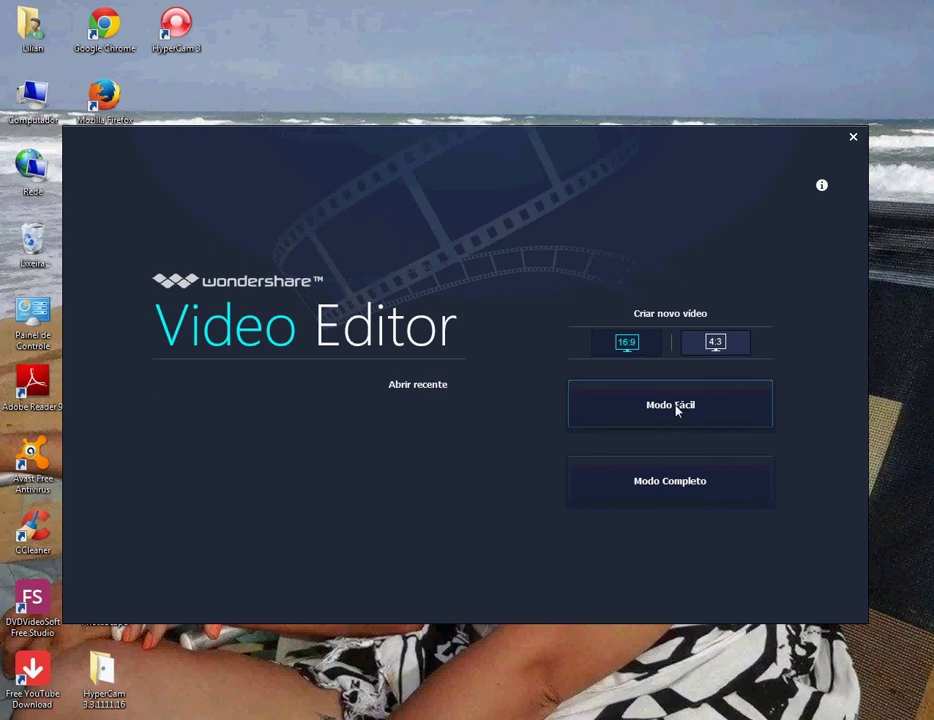
Start a new 16:9 video project in full mode and view the program's help and support options
click(657, 482)
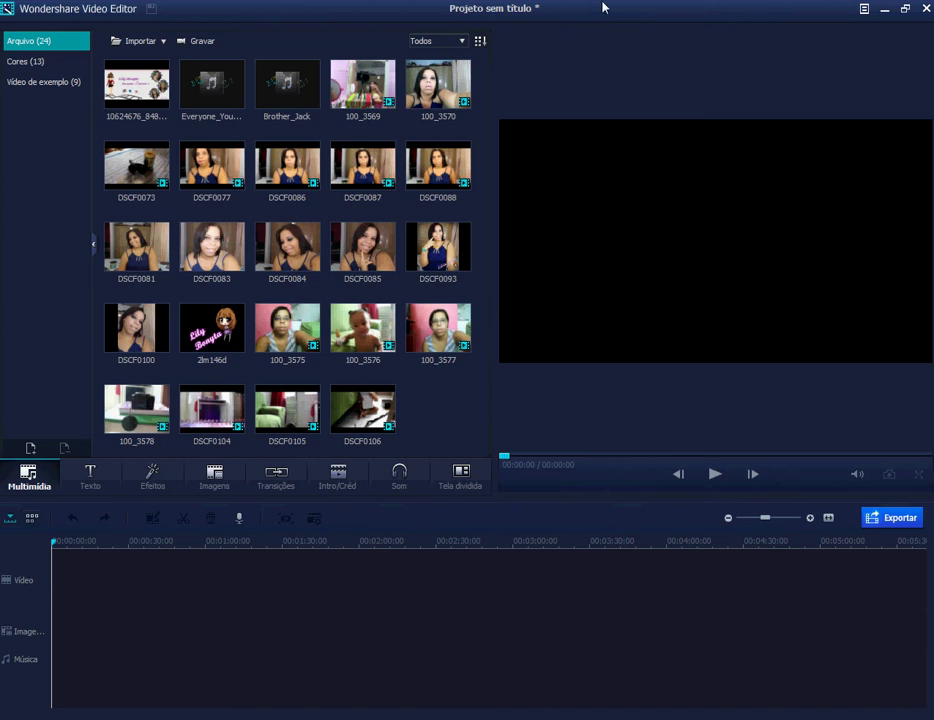
click(864, 10)
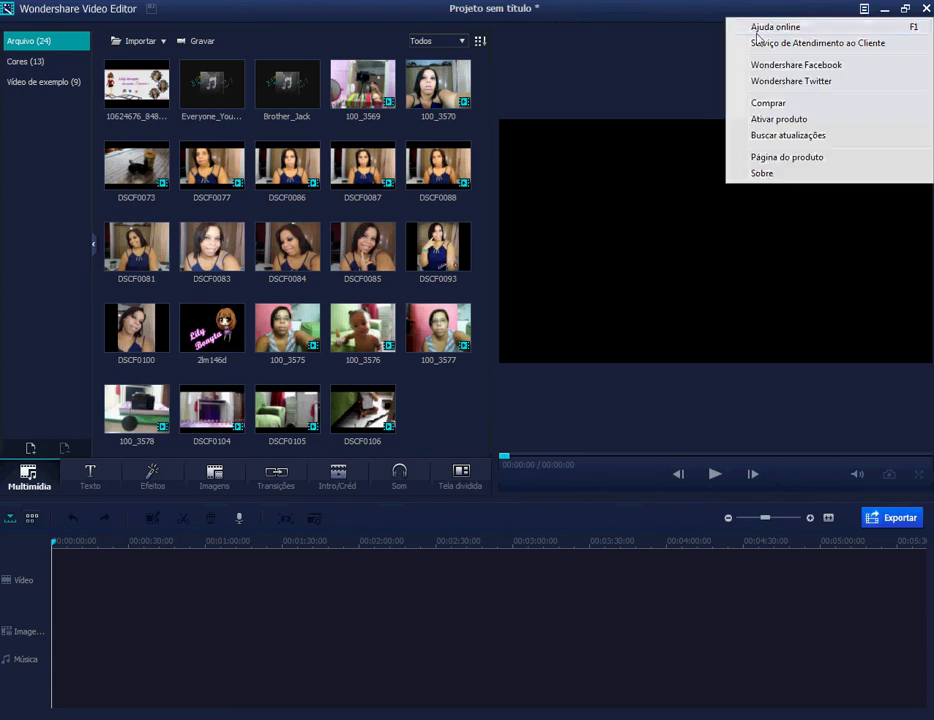
click(676, 7)
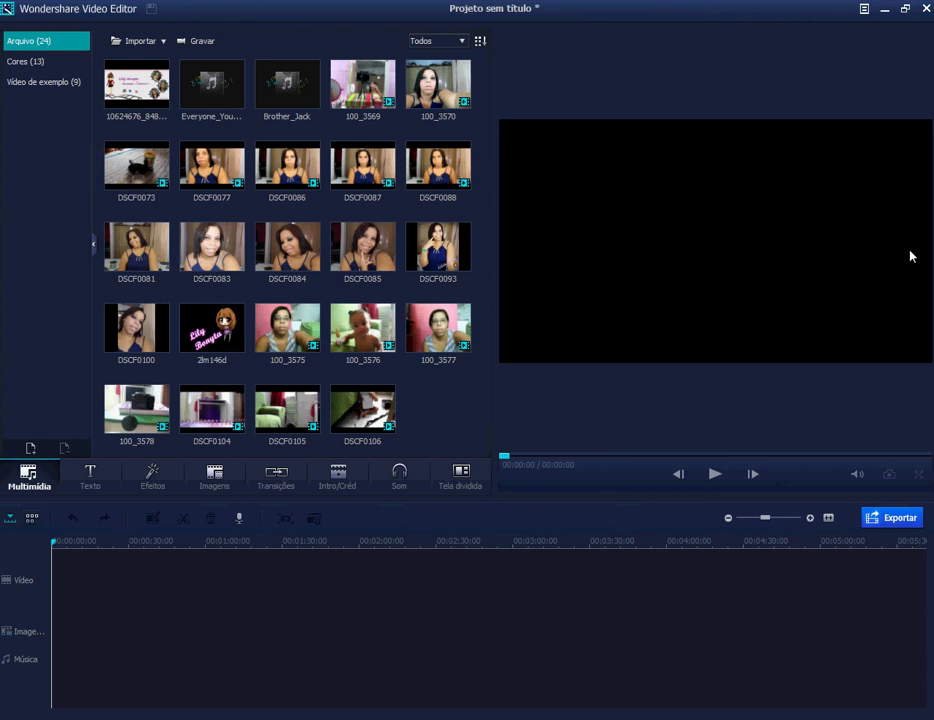
click(163, 41)
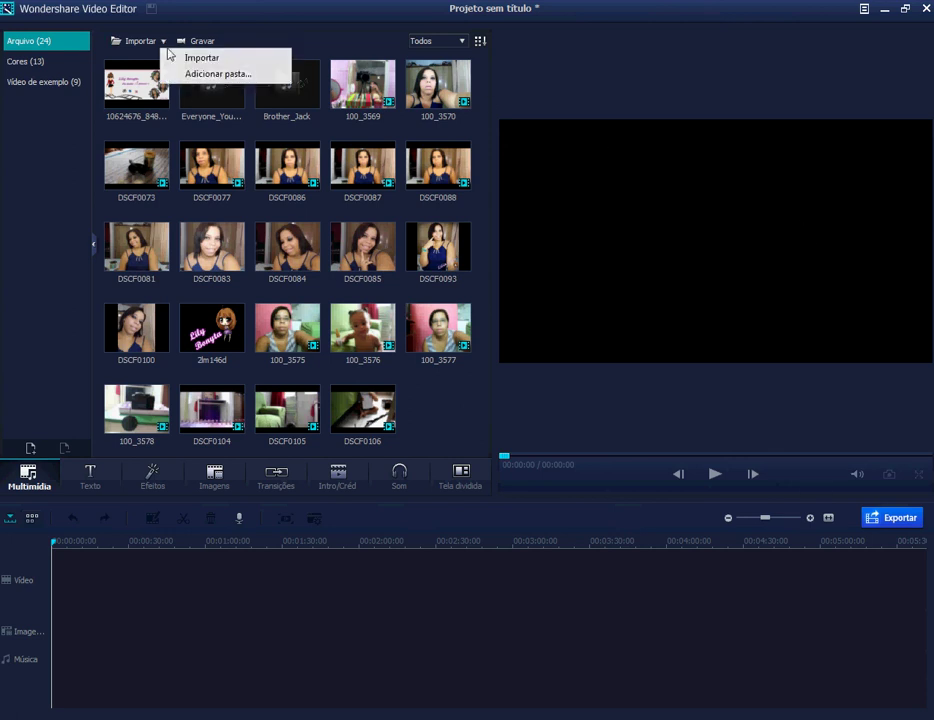
click(185, 58)
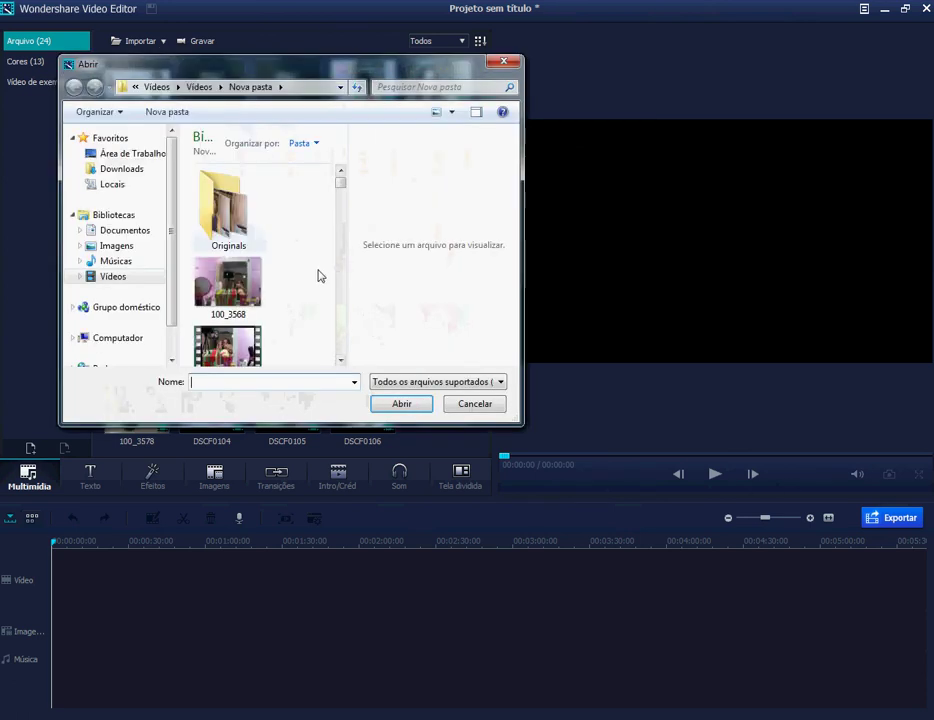
drag(337, 183, 344, 213)
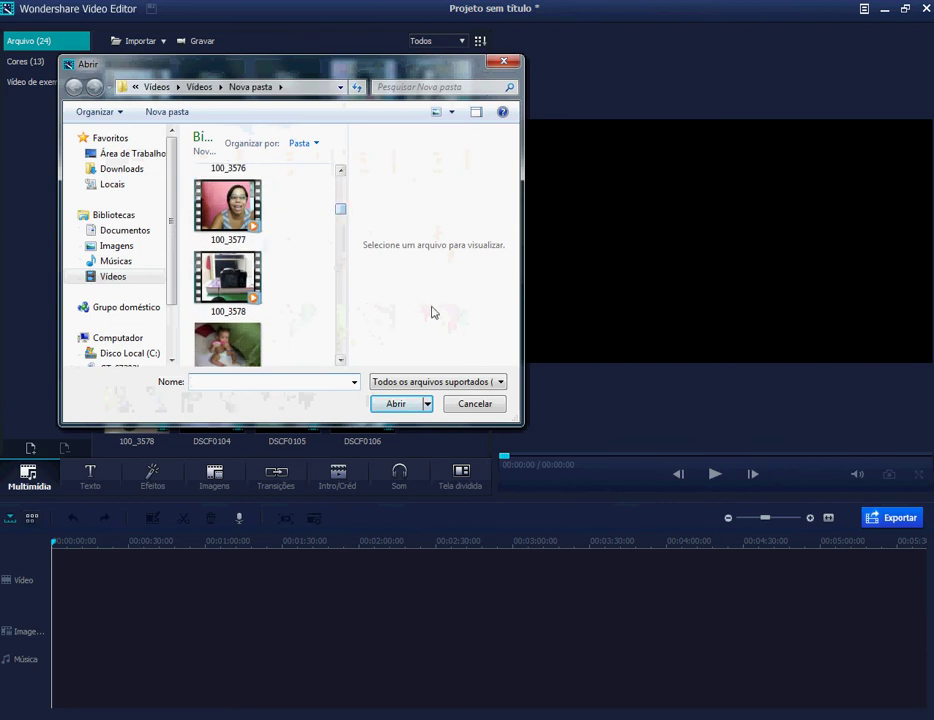
click(503, 62)
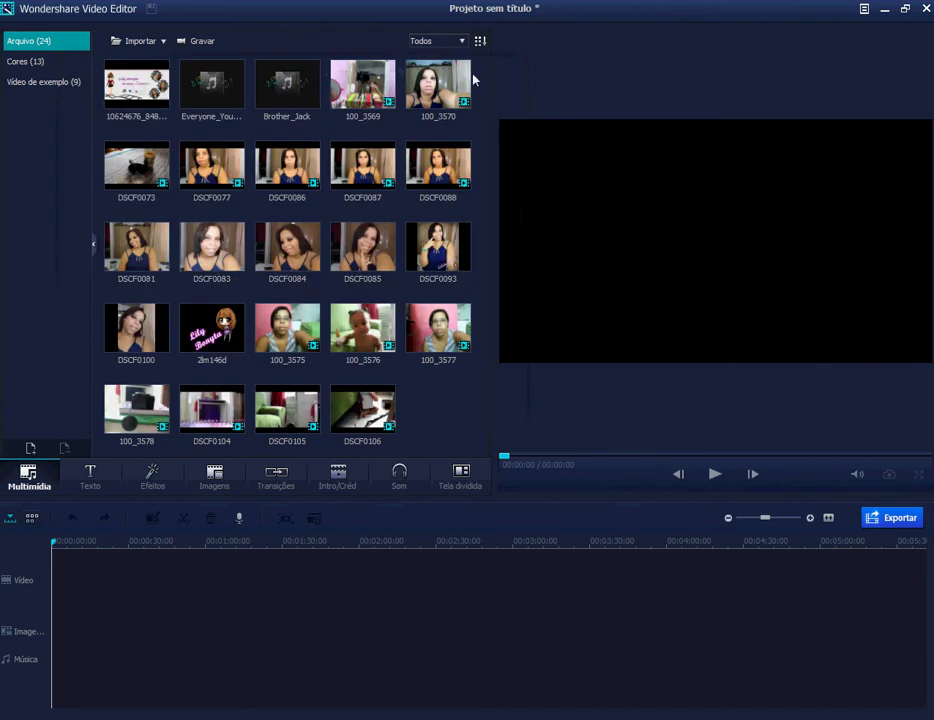
click(200, 44)
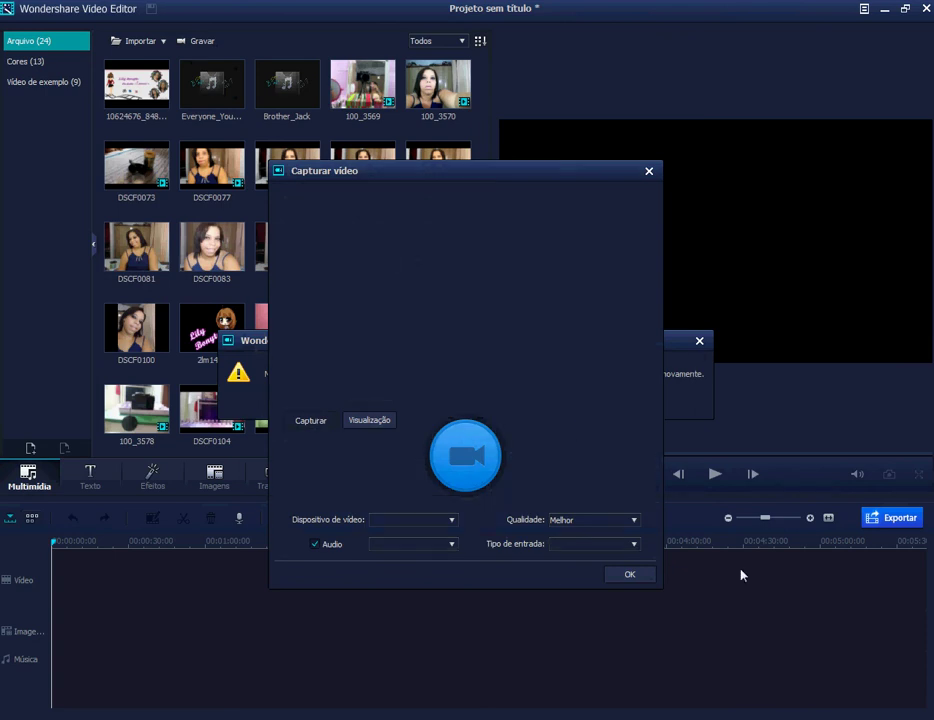
click(638, 579)
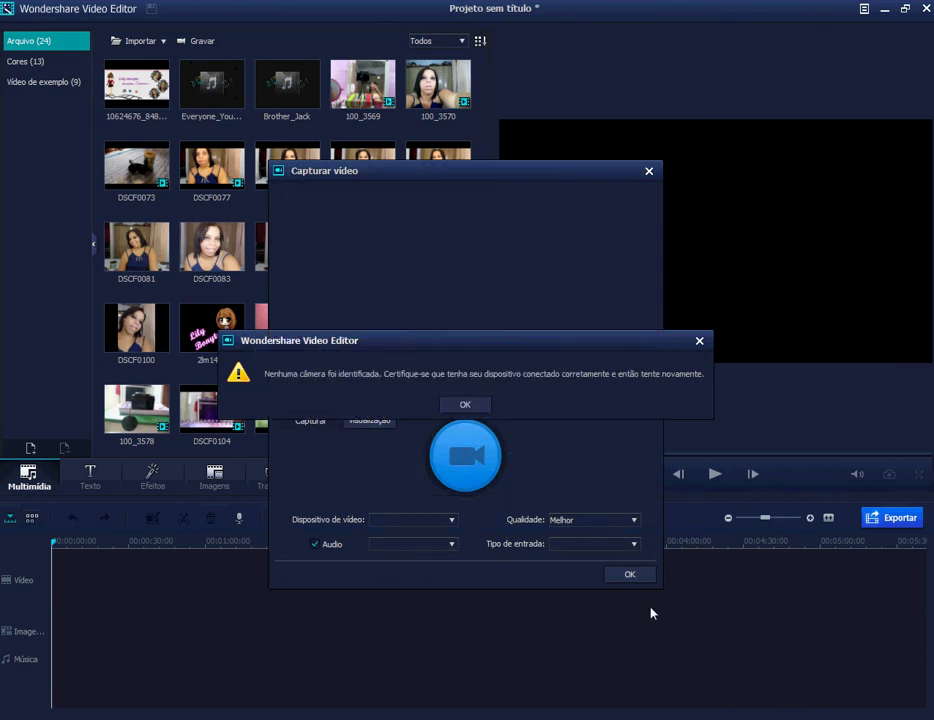
click(466, 405)
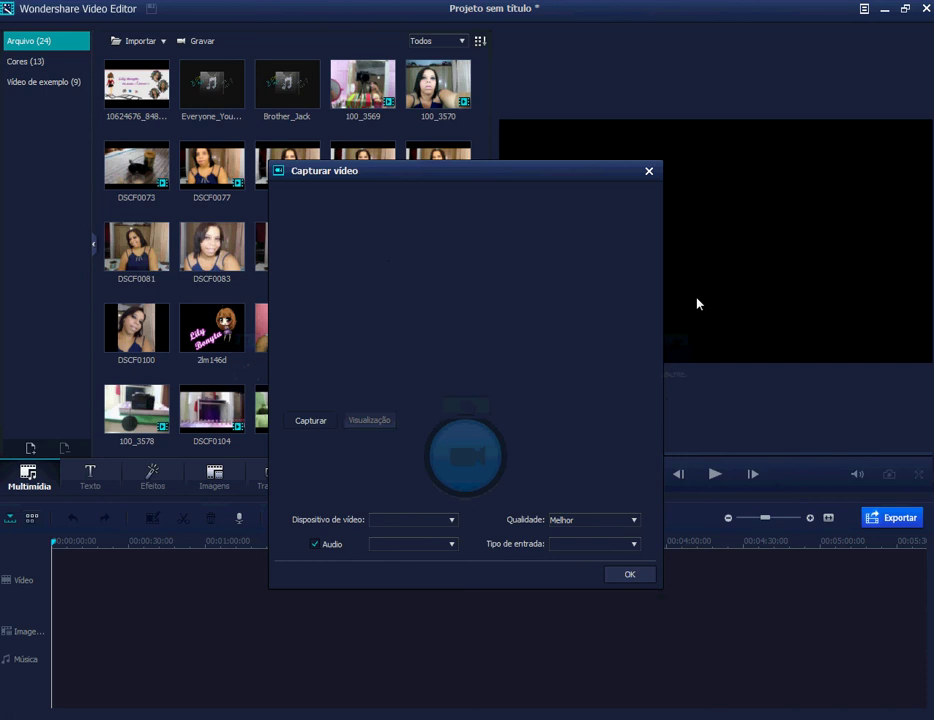
click(649, 174)
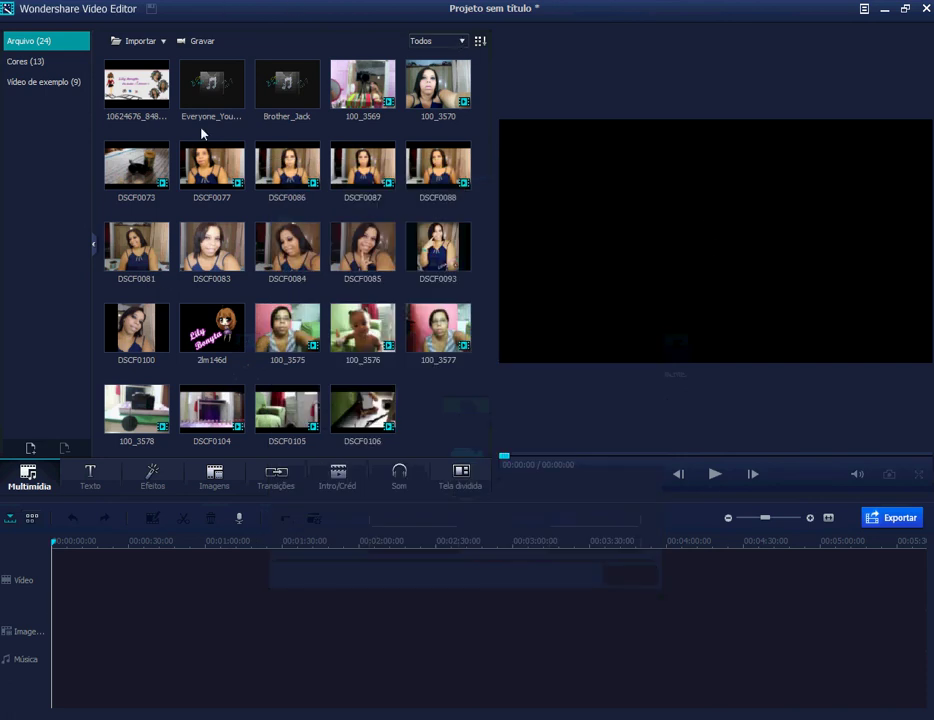
Place the channel banner image at the start of the video track
click(158, 95)
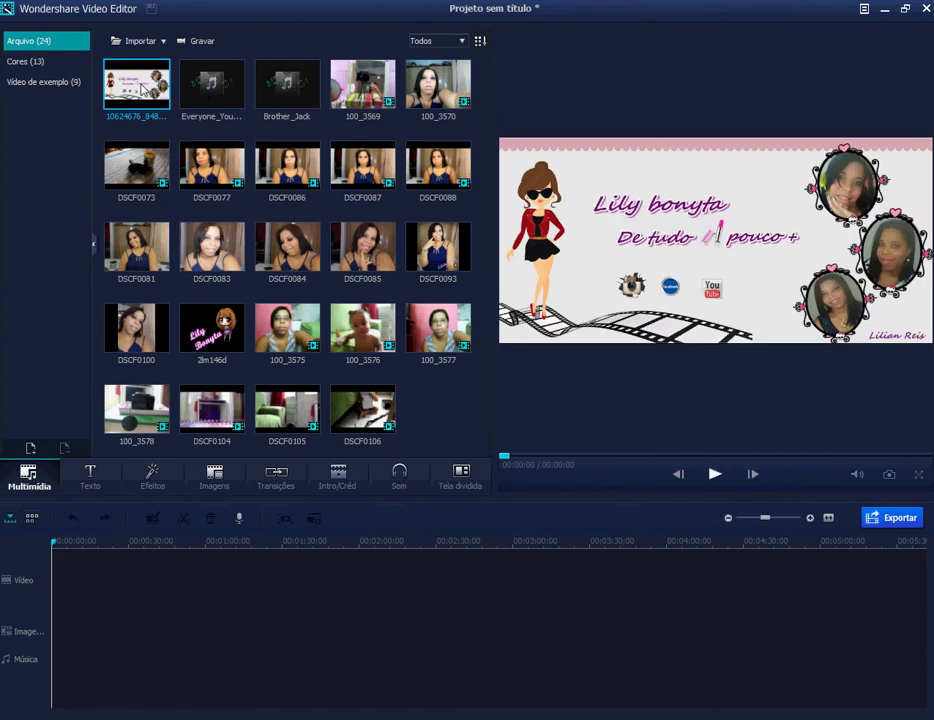
mouse_move(140, 90)
mouse_down()
mouse_move(150, 113)
mouse_move(140, 463)
mouse_move(104, 586)
mouse_up()
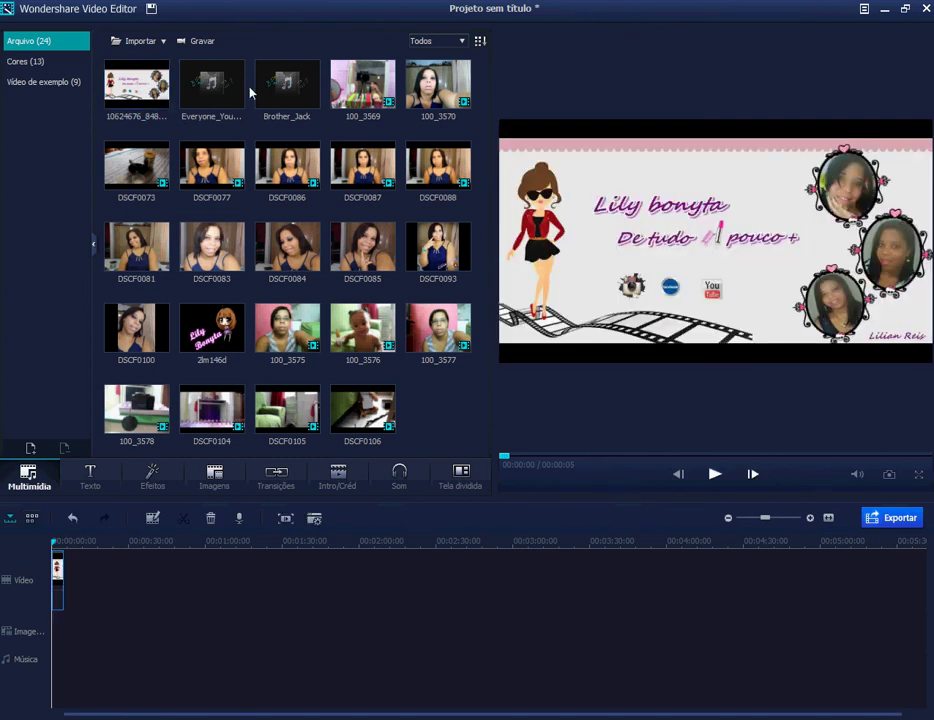
Add Brother_Jack to the start of the music track and trim it to end with the banner image at about 5 seconds
mouse_move(291, 85)
mouse_down()
mouse_move(247, 487)
mouse_move(55, 632)
mouse_up()
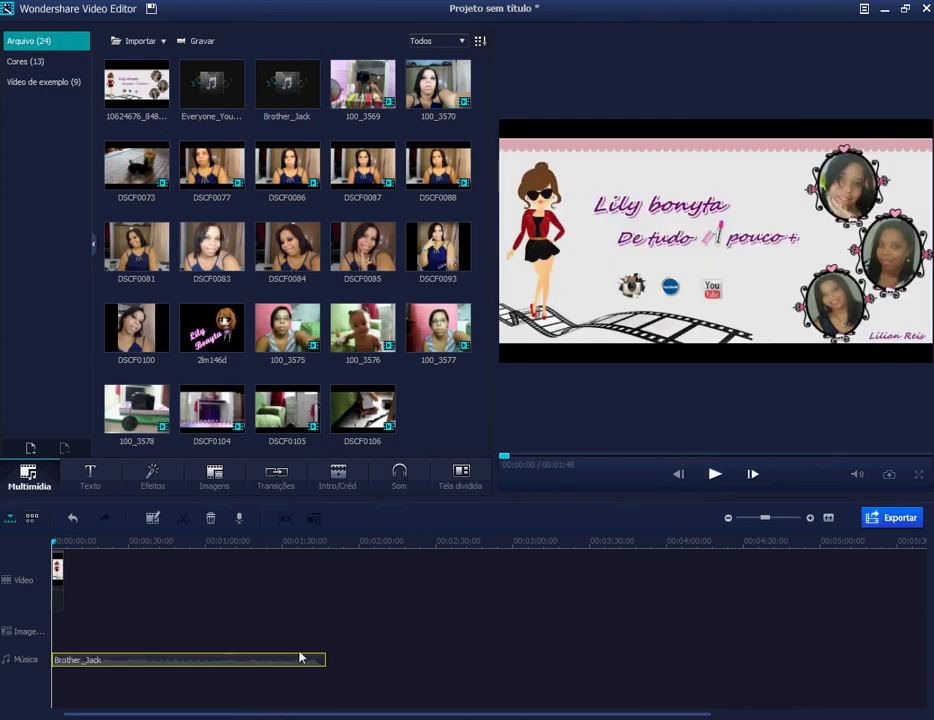
drag(322, 653, 64, 655)
click(237, 575)
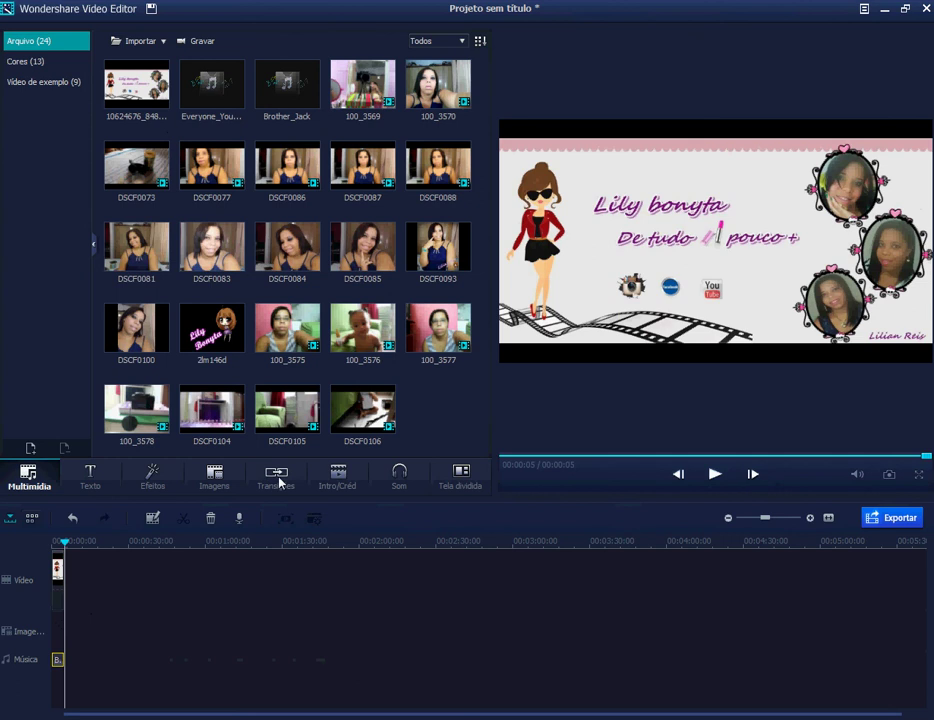
Preview the Col_whisk transition, then add a transition at the end of the banner image on the video track
click(275, 485)
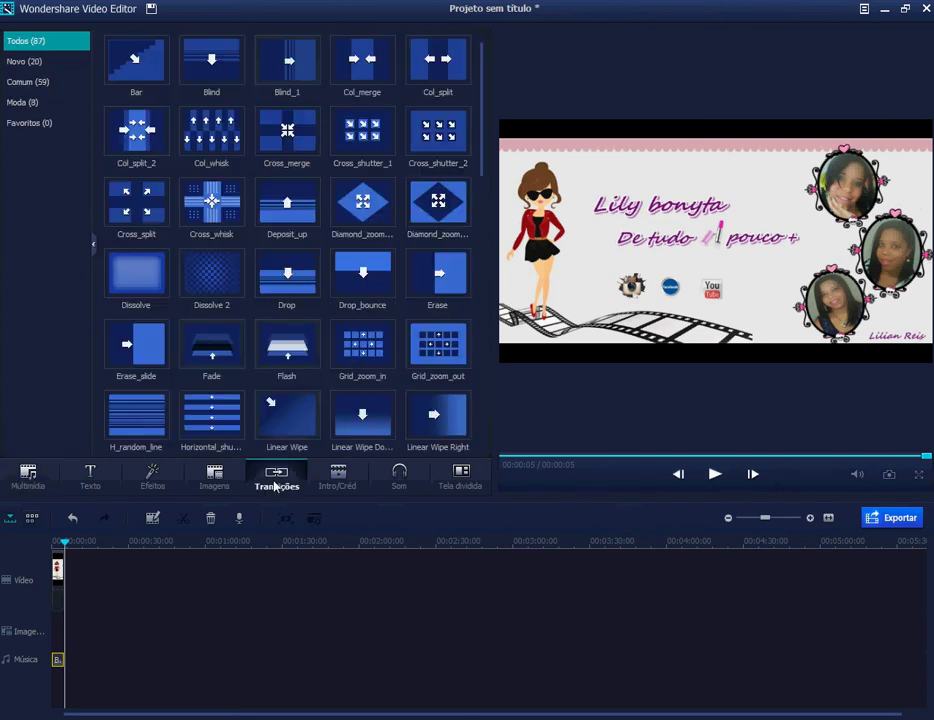
click(226, 119)
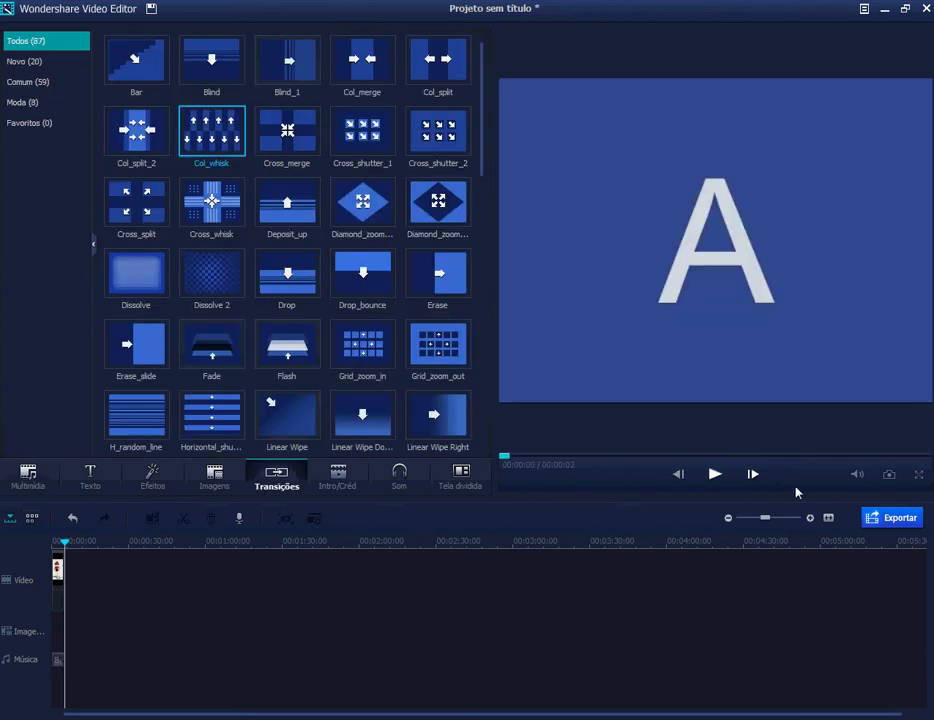
click(714, 474)
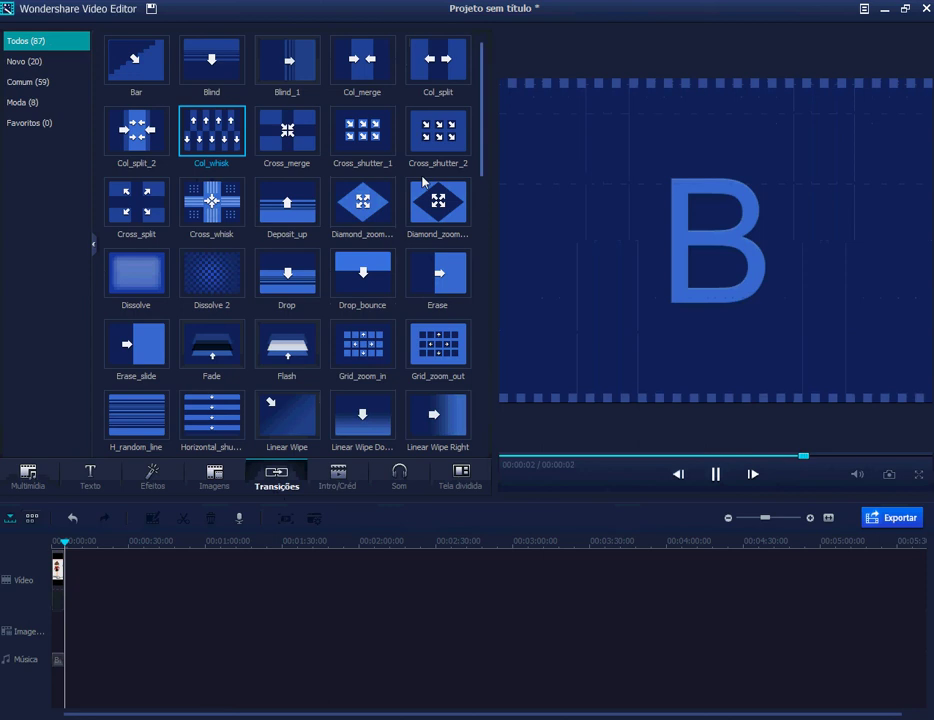
click(365, 134)
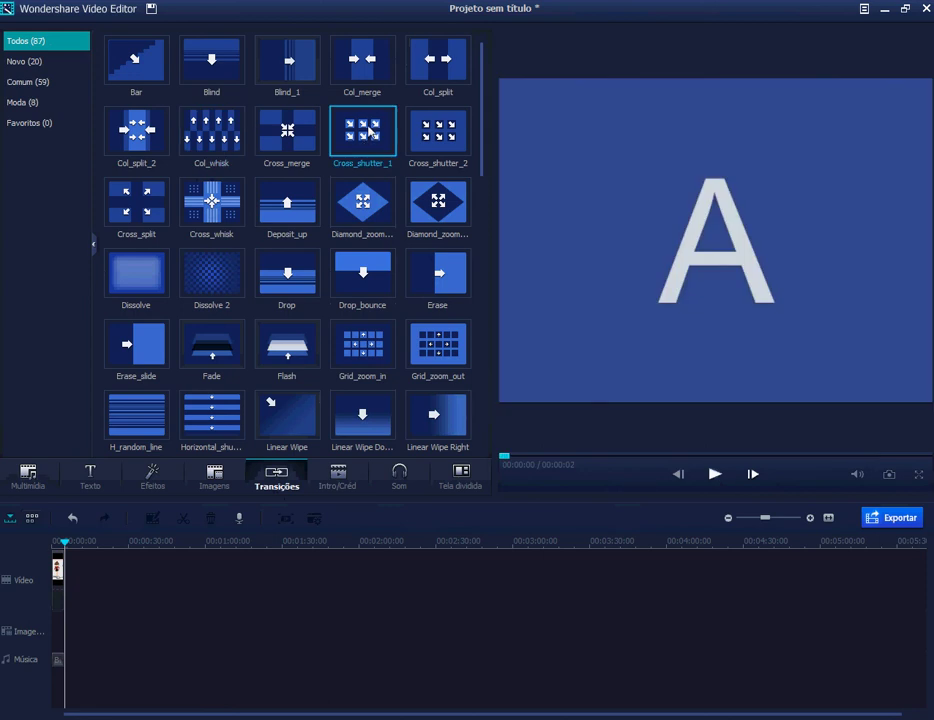
drag(272, 96, 60, 621)
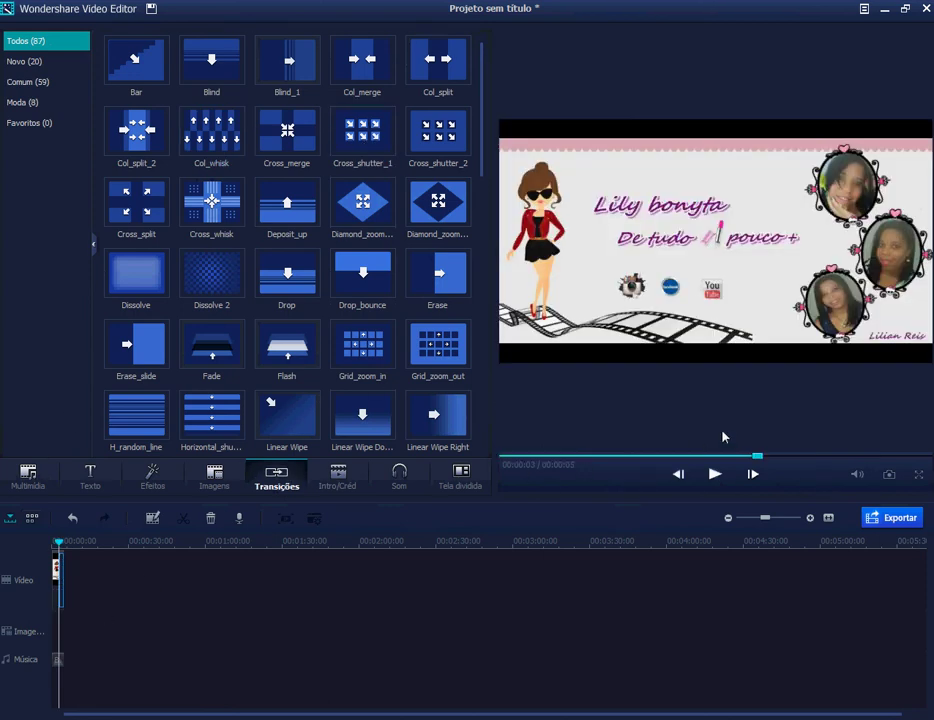
Return to the media library and play back the banner image with its transition and music
click(12, 484)
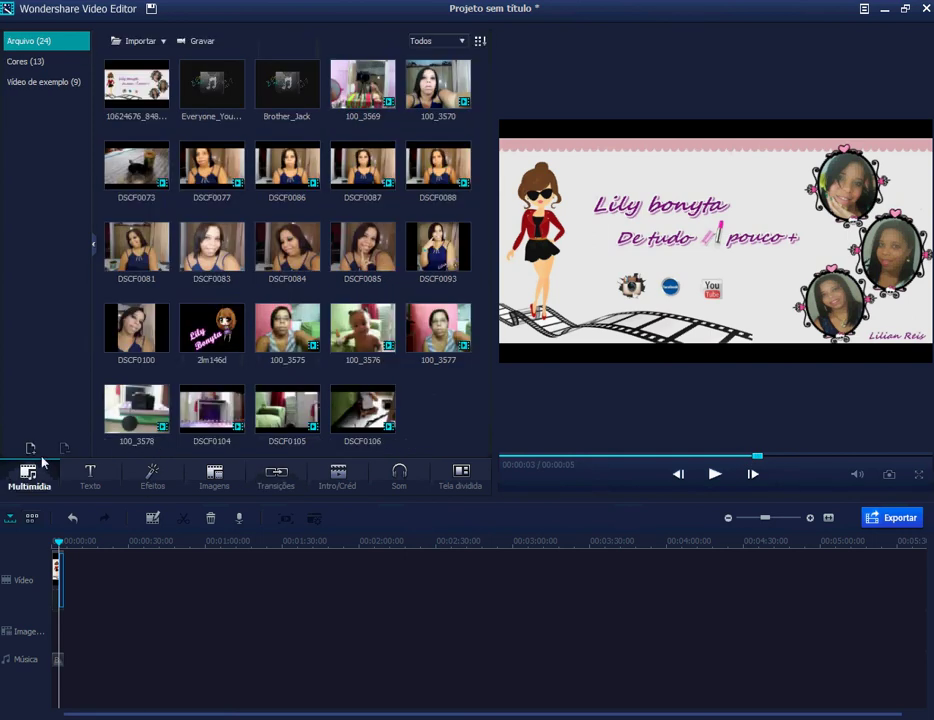
click(678, 474)
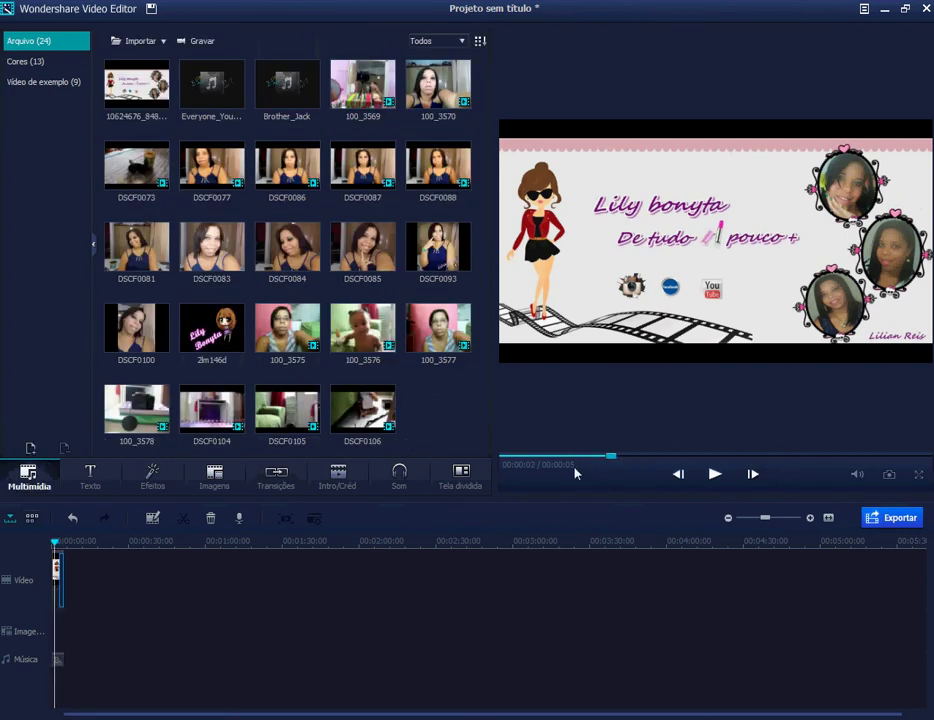
click(716, 476)
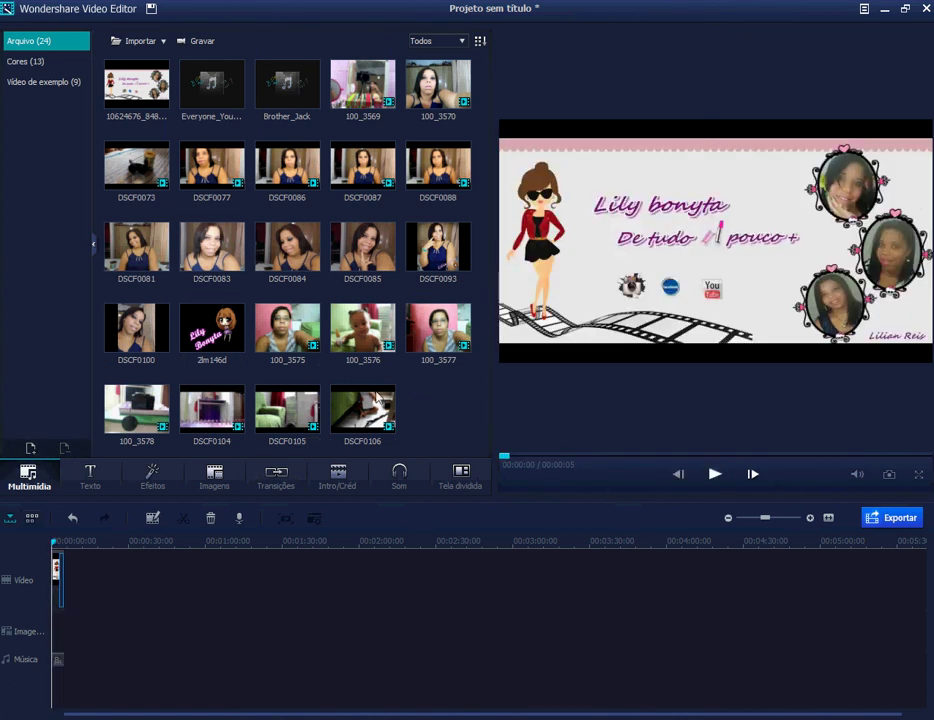
Preview the DSCF0077 and DSCF0086 clips and add DSCF0086 to the video track after the banner image
click(198, 178)
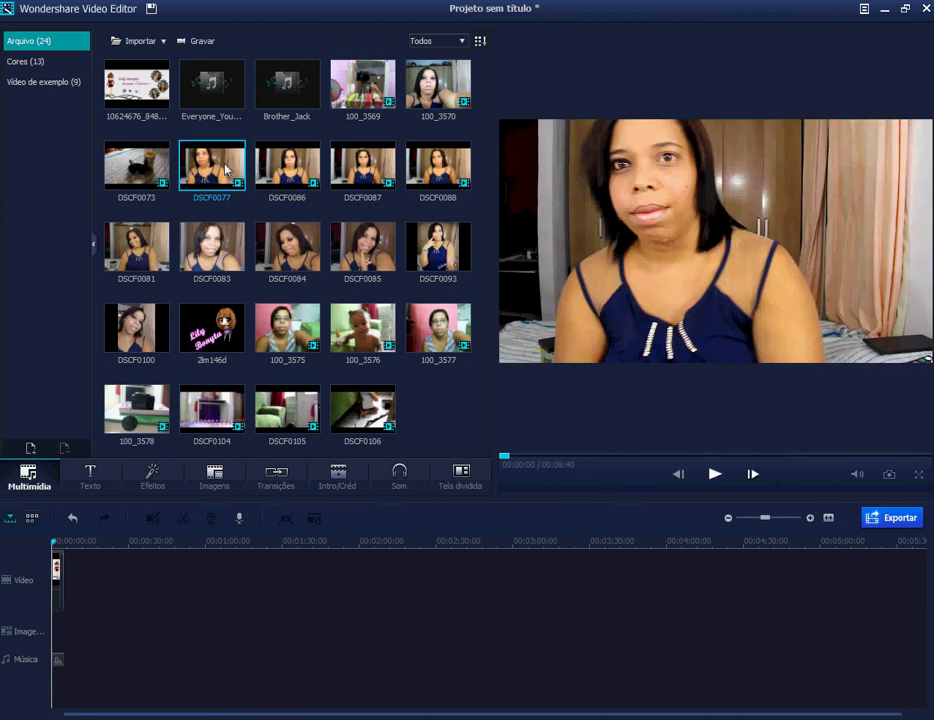
click(295, 172)
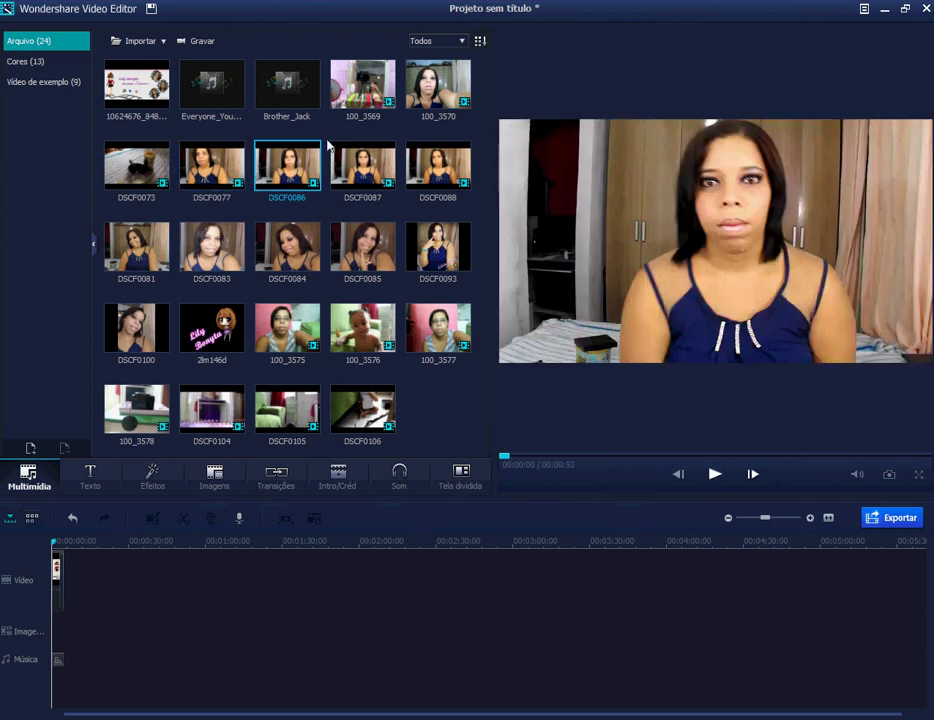
drag(240, 150, 122, 577)
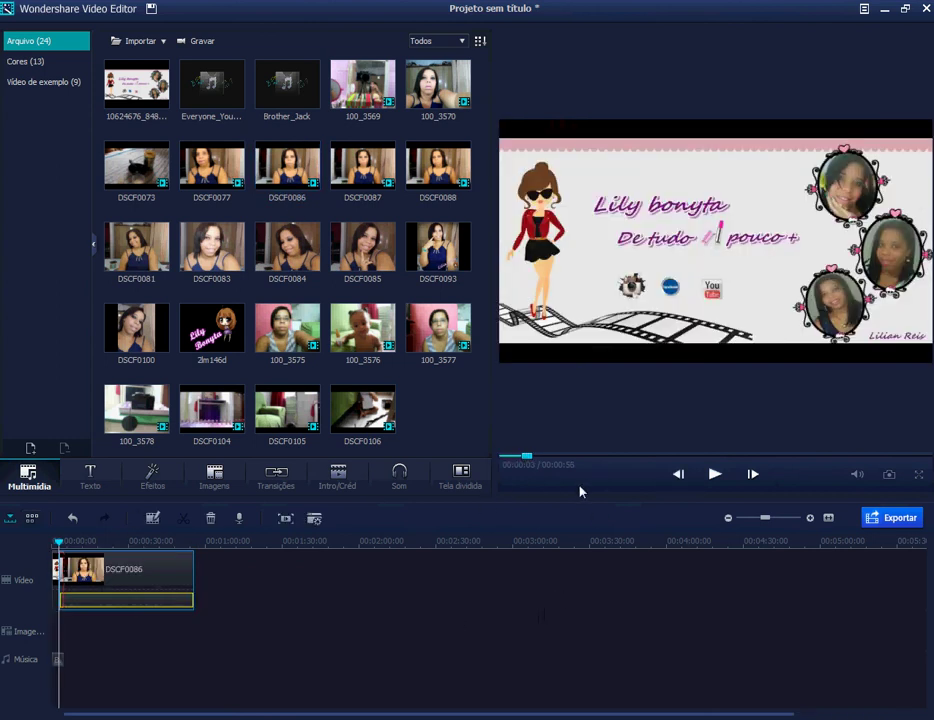
Play the timeline and split the DSCF0086 clip at about 14 seconds and again at about 19 seconds
click(716, 476)
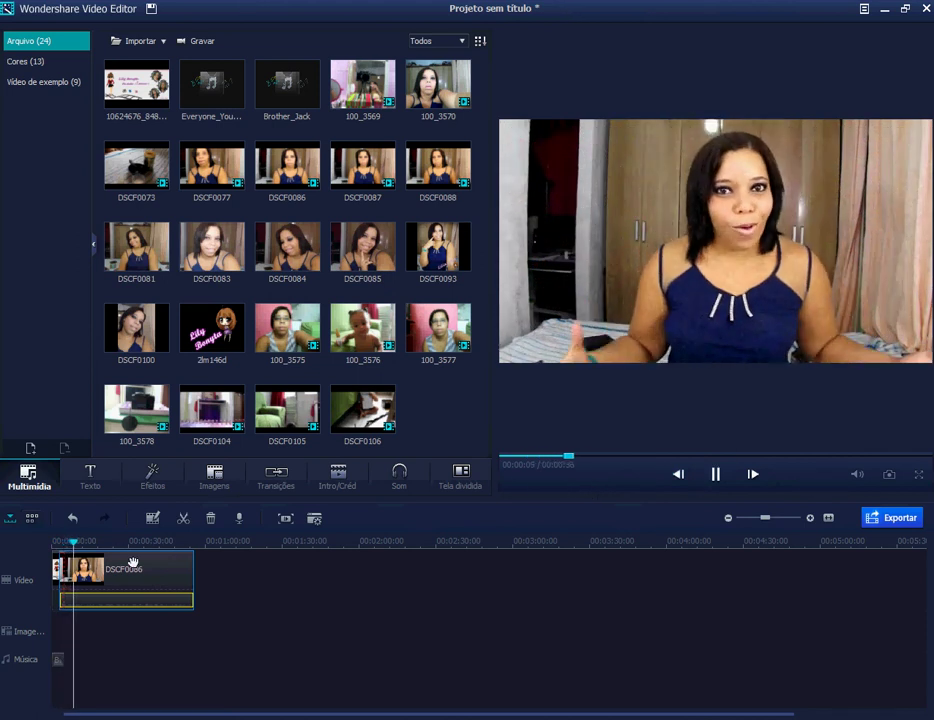
click(185, 516)
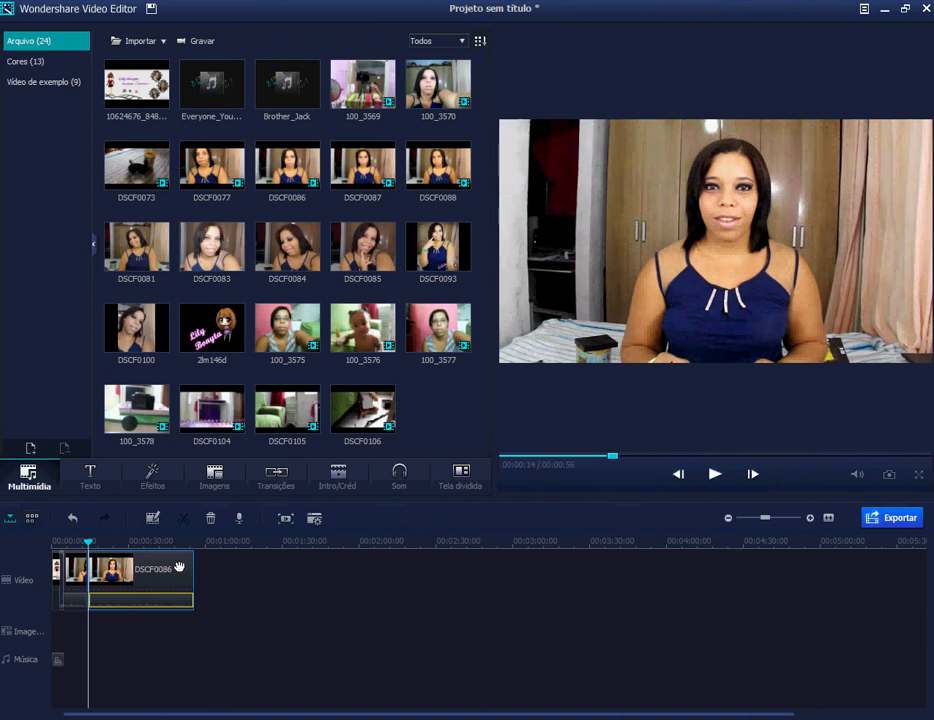
click(714, 473)
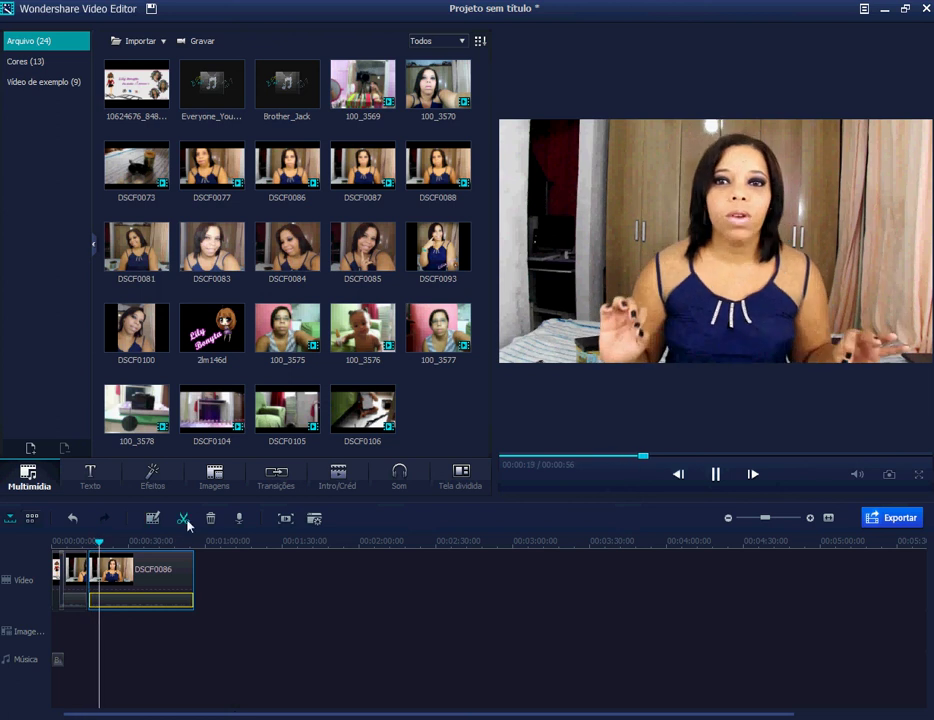
key(ctrl+b)
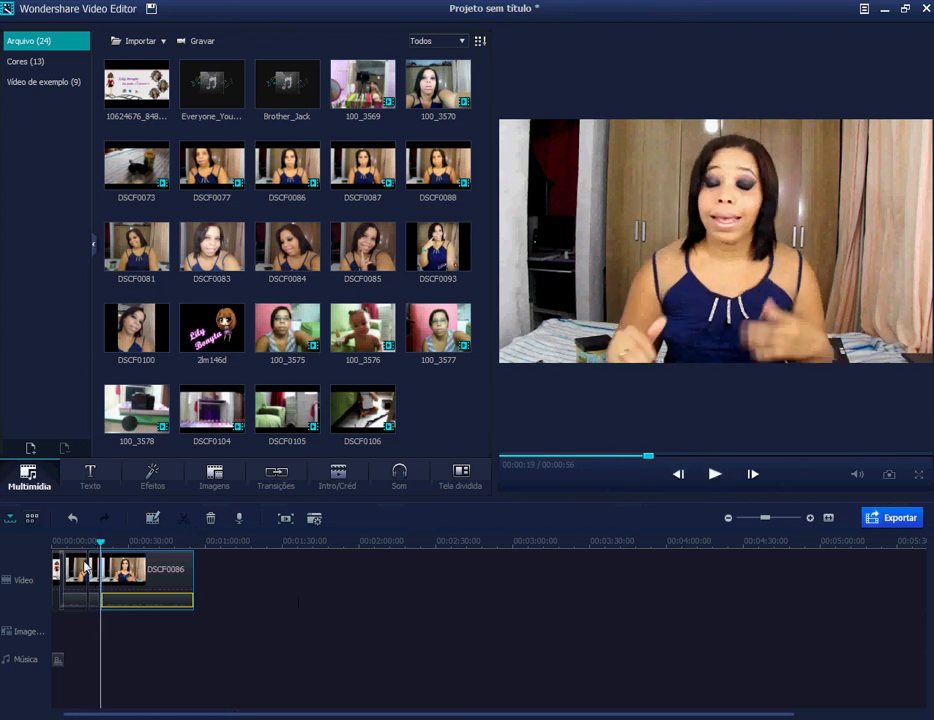
Undo both splits of the DSCF0086 clip and return the playhead to the start of the timeline
click(73, 518)
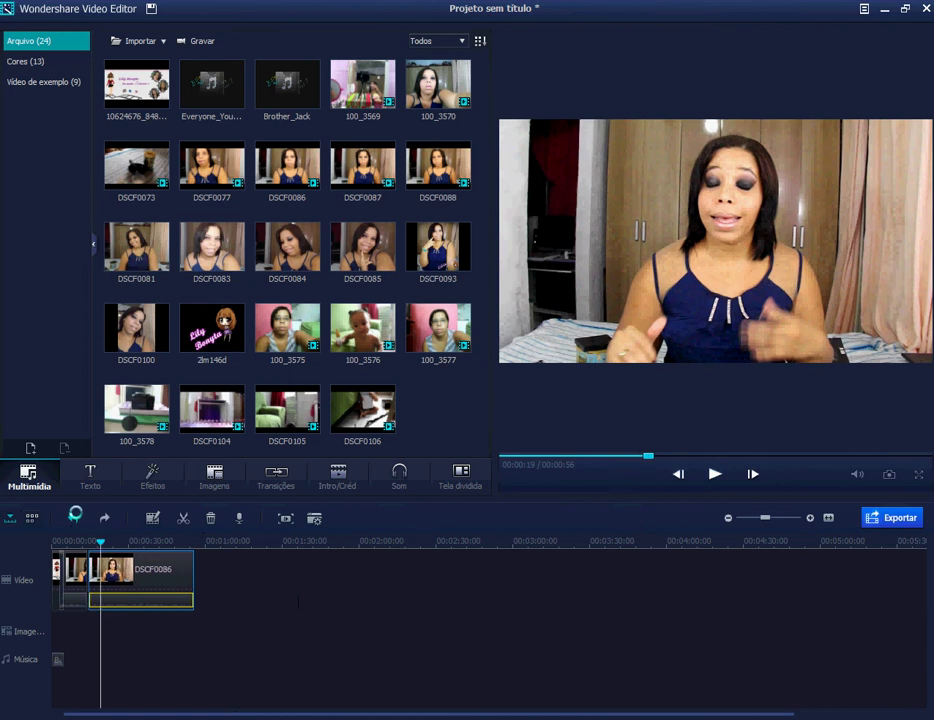
click(71, 518)
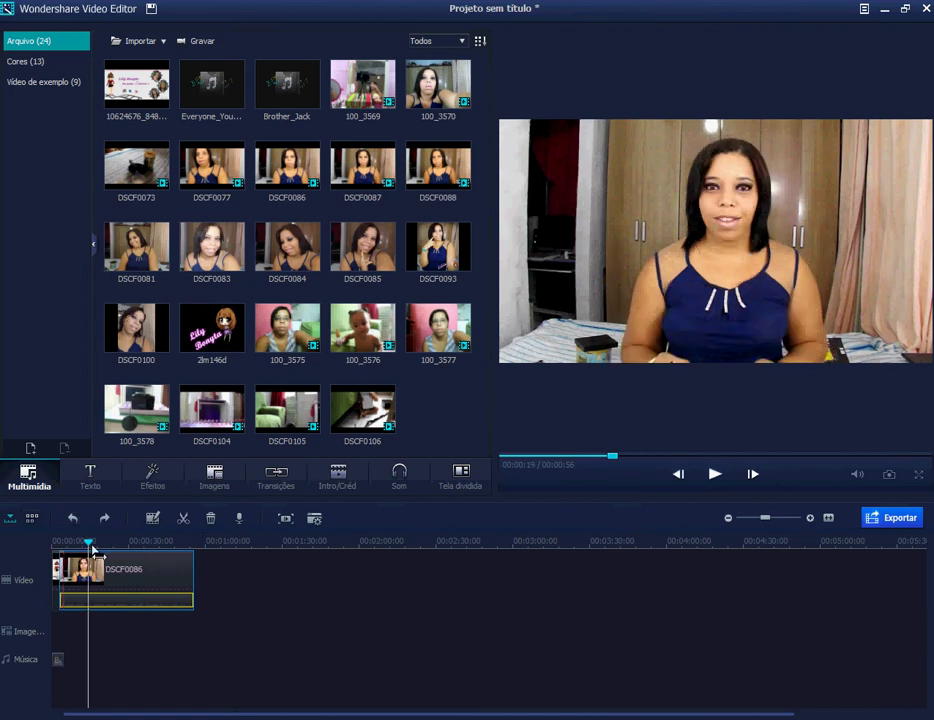
drag(90, 548, 54, 548)
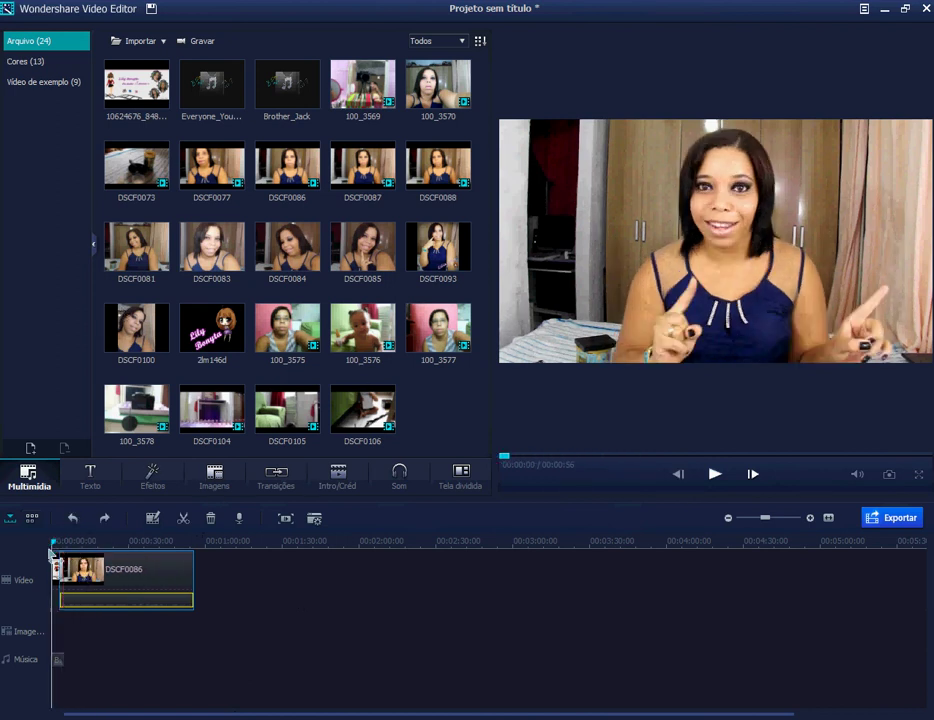
Preview the 2lm146d image and add the second Rectangle Bubble text template to the timeline at about 12 seconds
click(183, 345)
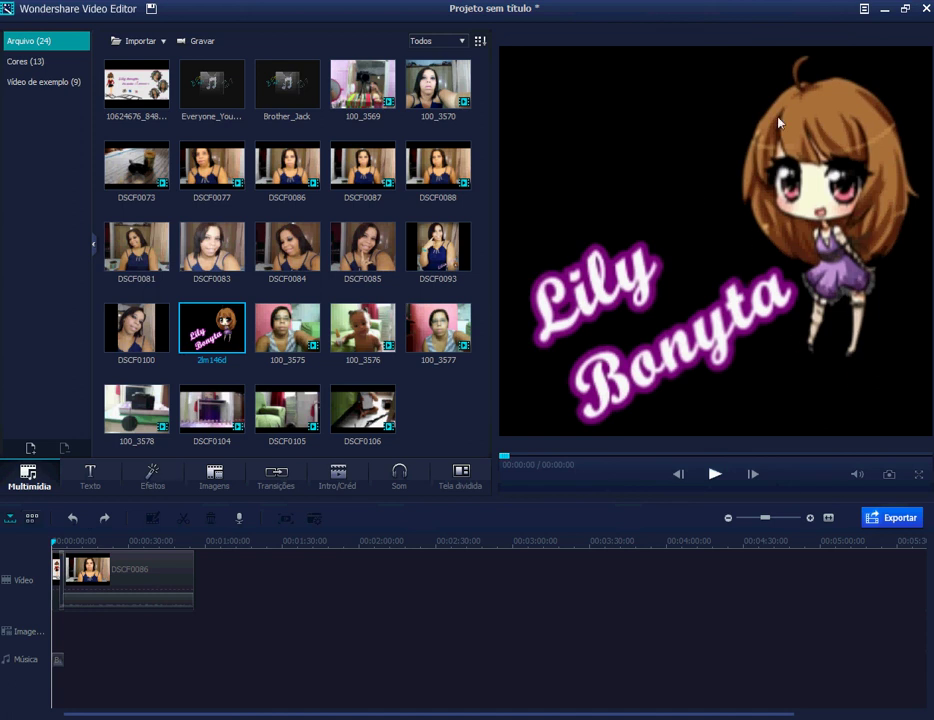
click(84, 474)
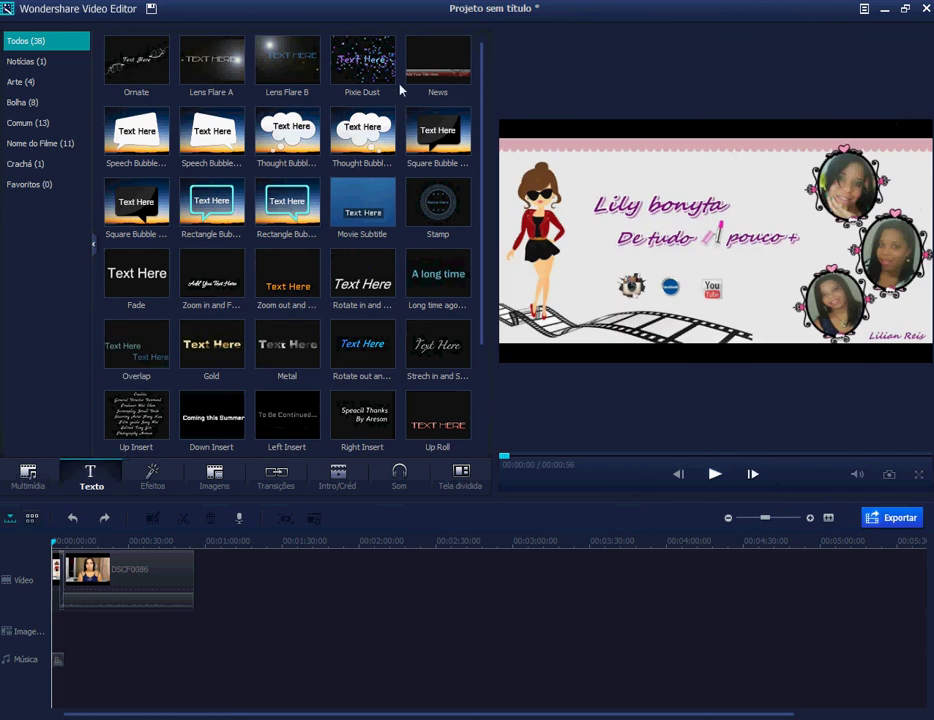
scroll(323, 204, down, 2)
scroll(323, 204, up, 2)
click(289, 223)
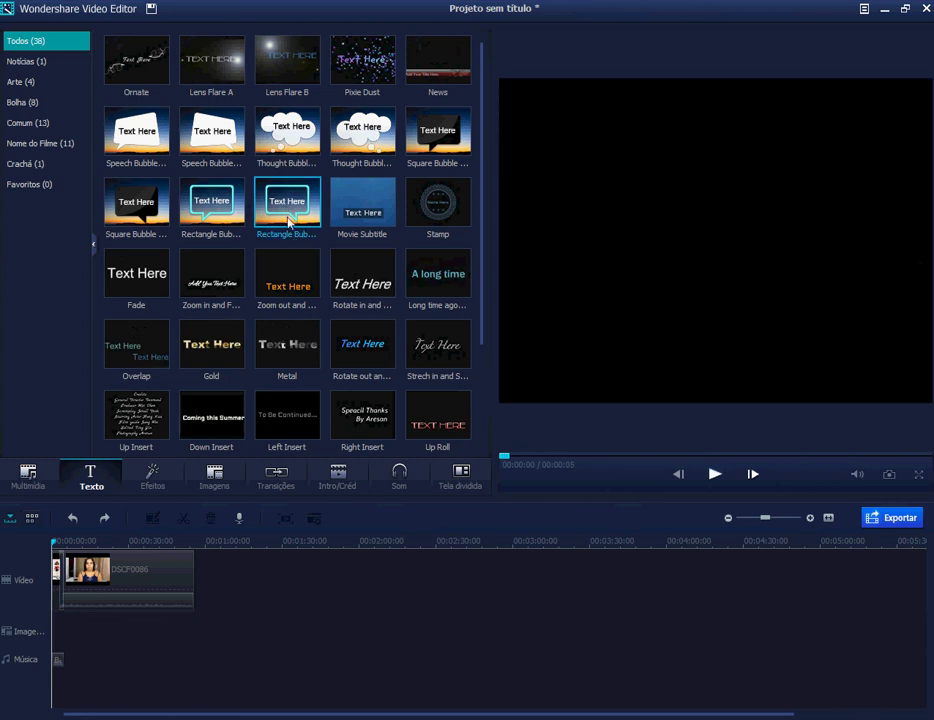
drag(283, 201, 82, 667)
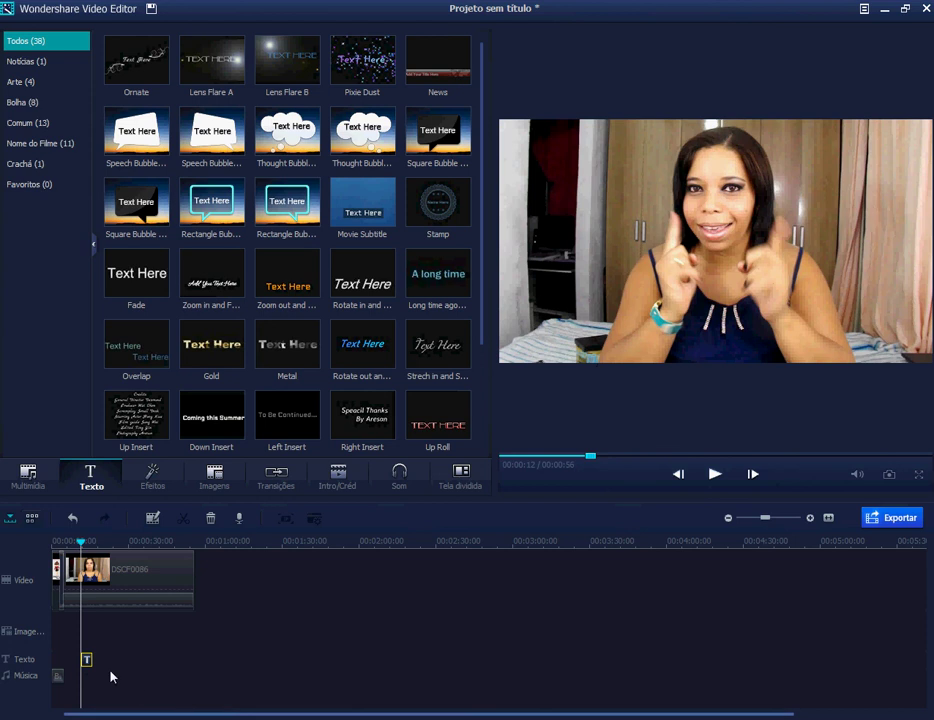
Open the bubble title for editing and move it to the upper-left area of the picture, beside the woman's head
double_click(87, 661)
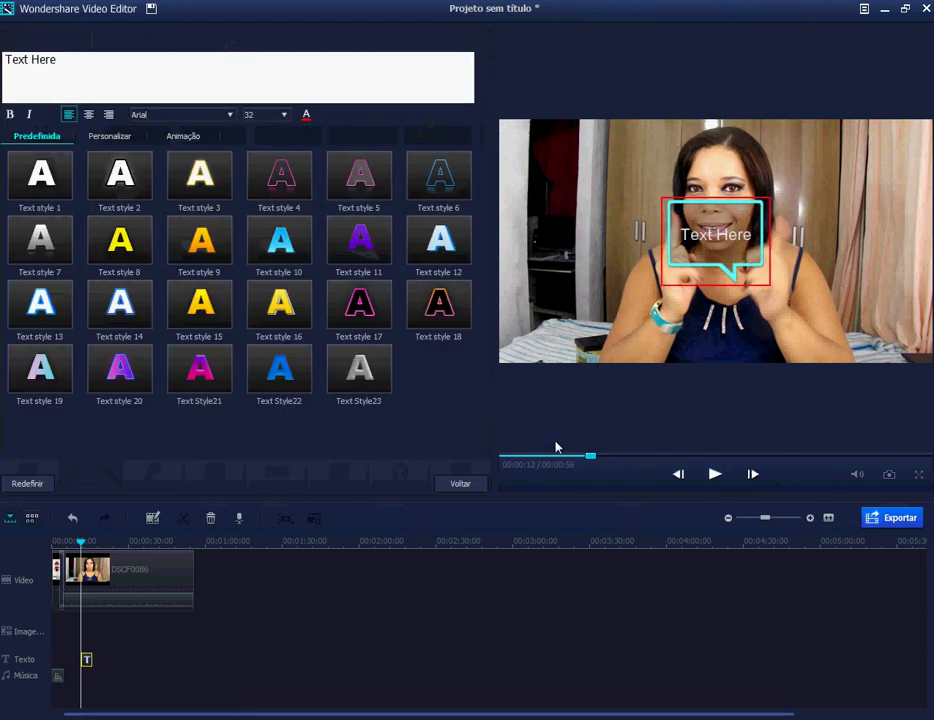
drag(97, 60, 8, 62)
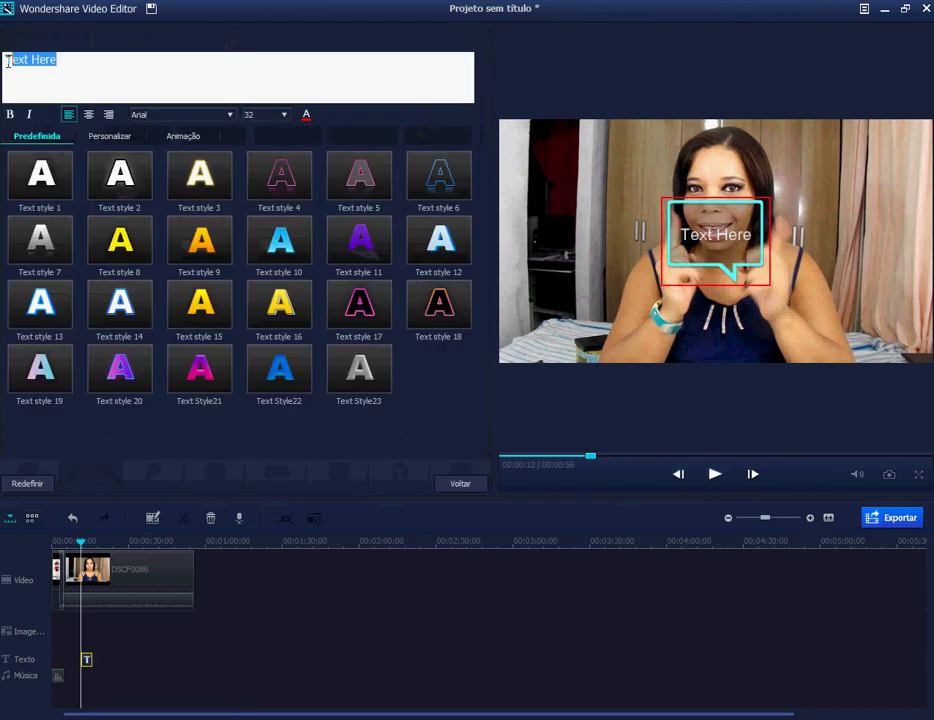
click(8, 62)
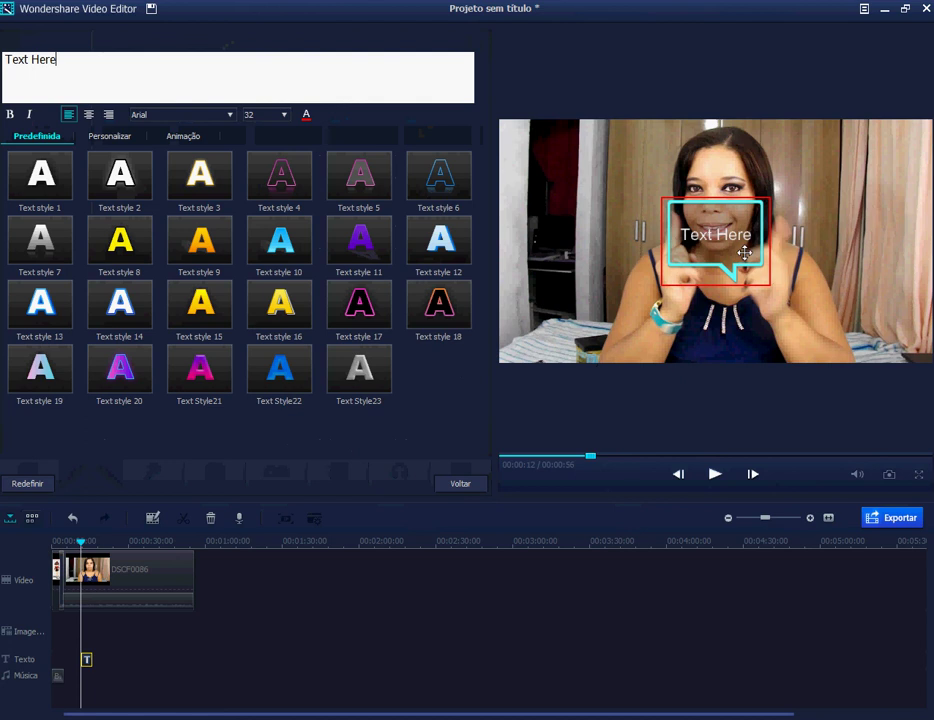
drag(745, 250, 636, 181)
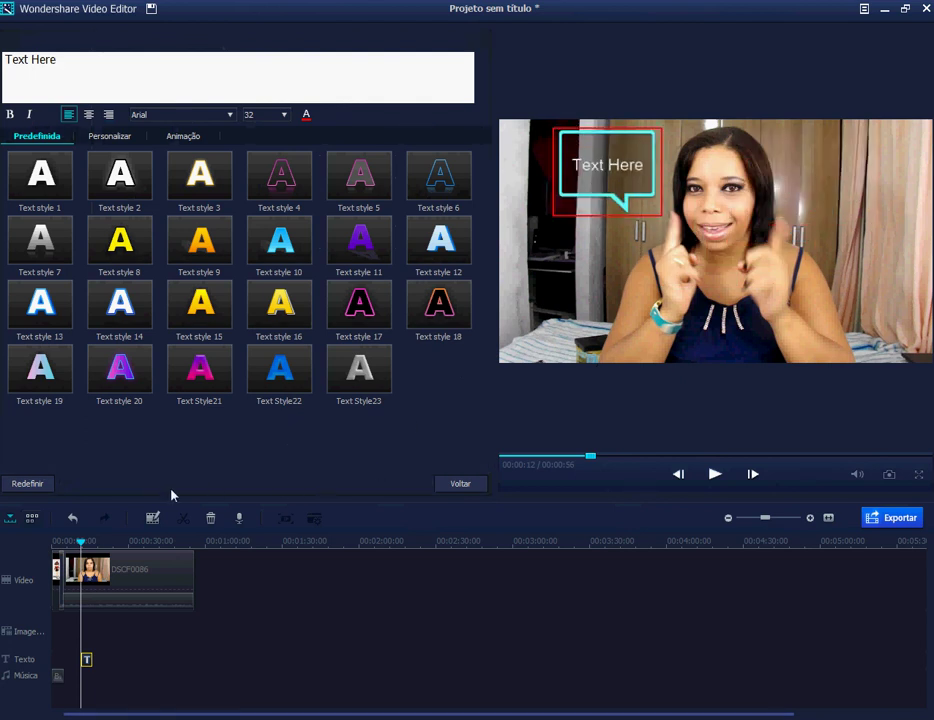
Undo the bubble's move and its insertion, and return to the text template library
click(74, 518)
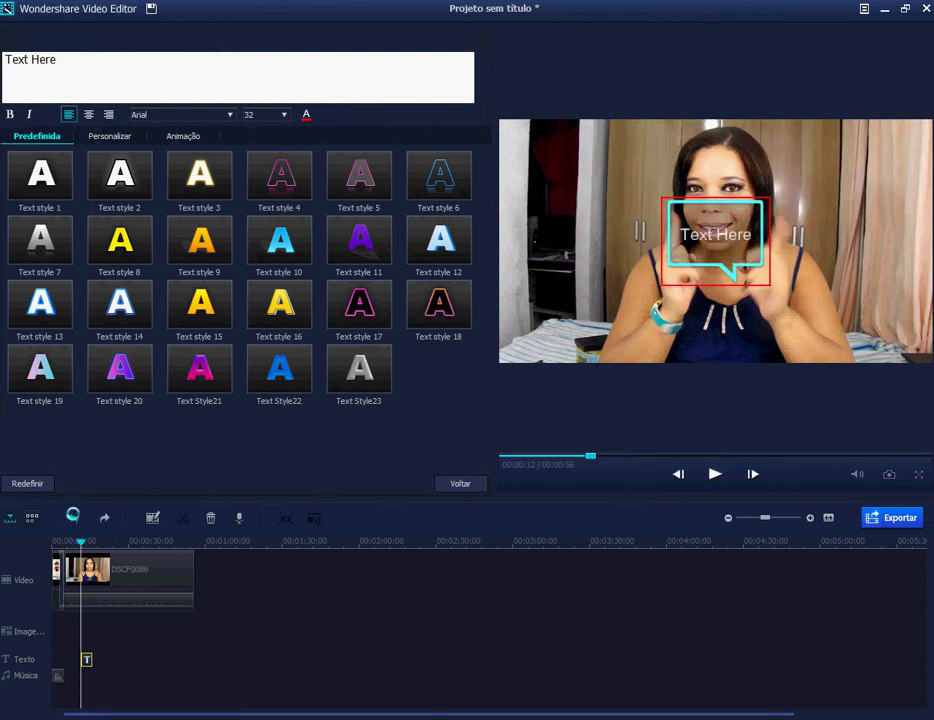
click(75, 519)
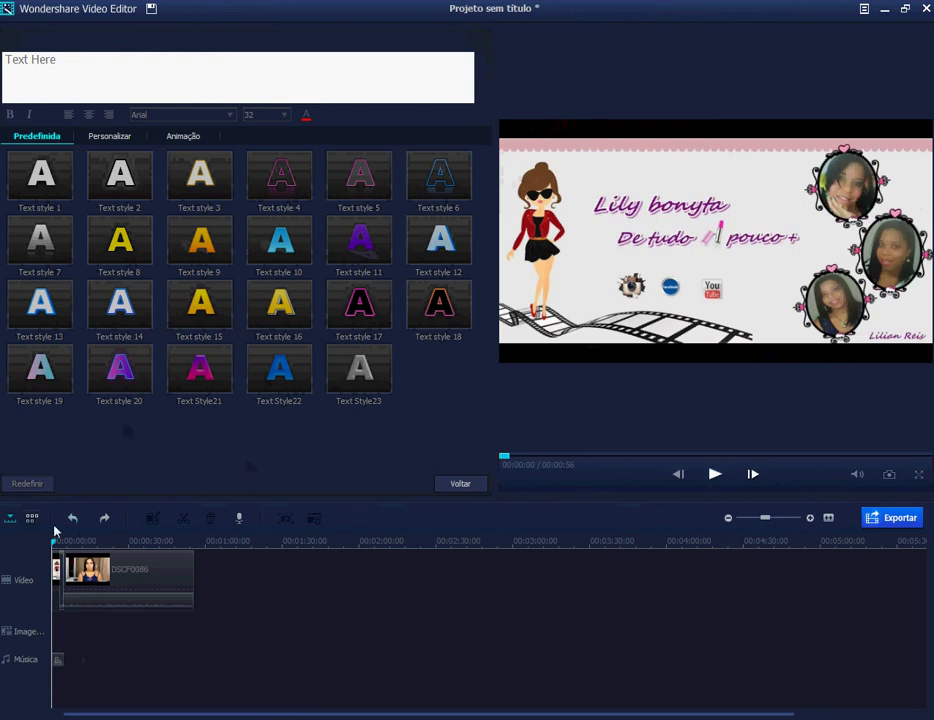
click(459, 483)
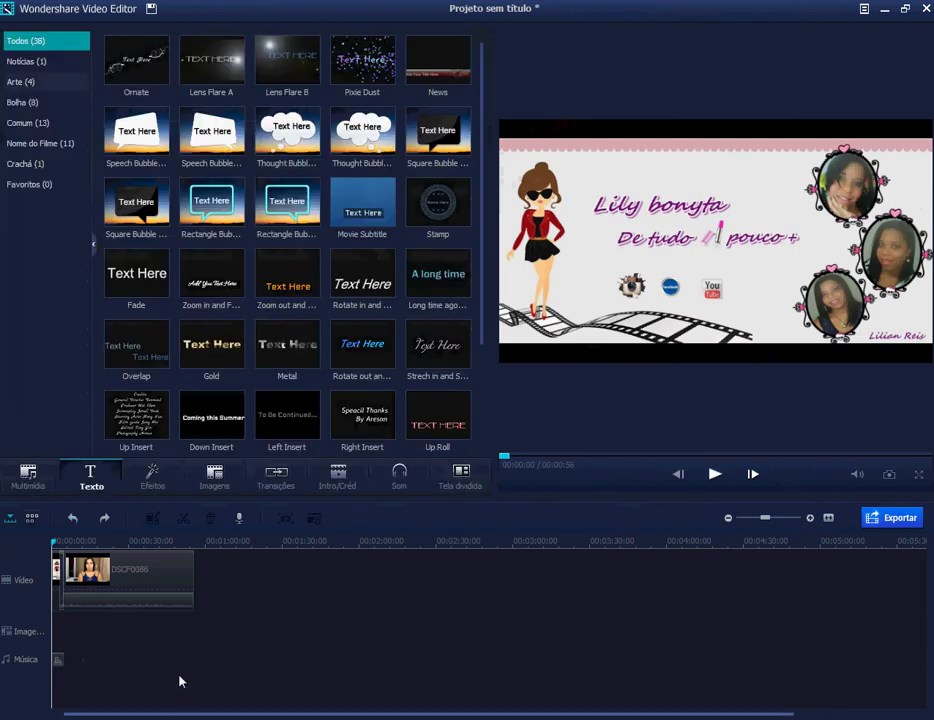
Browse the effects and image stickers, try the Gost-2 sticker at about 47 seconds, and undo its insertion
click(162, 480)
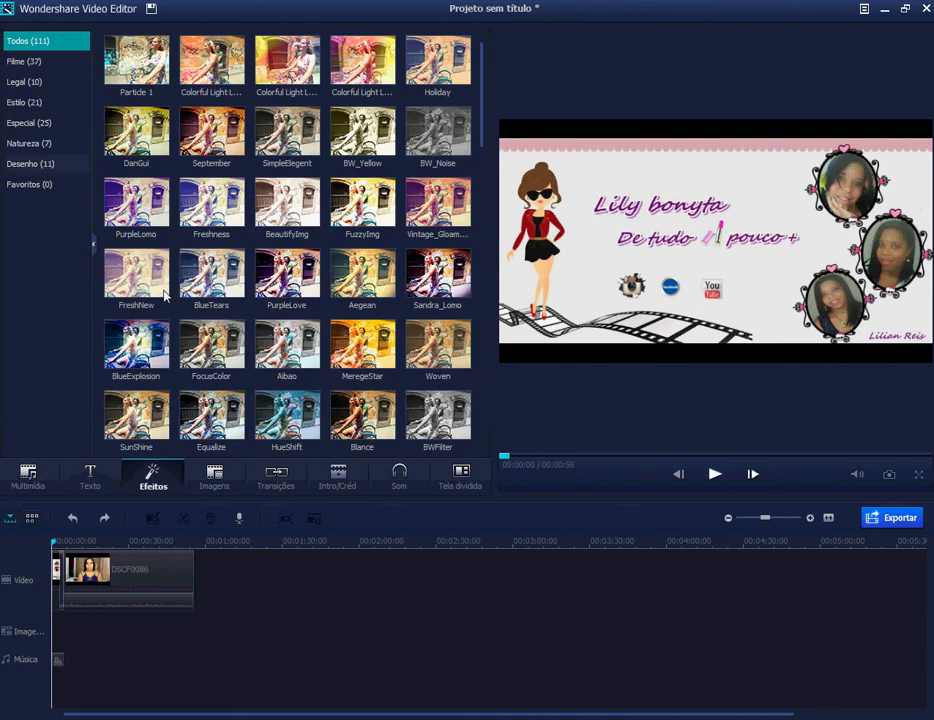
click(212, 478)
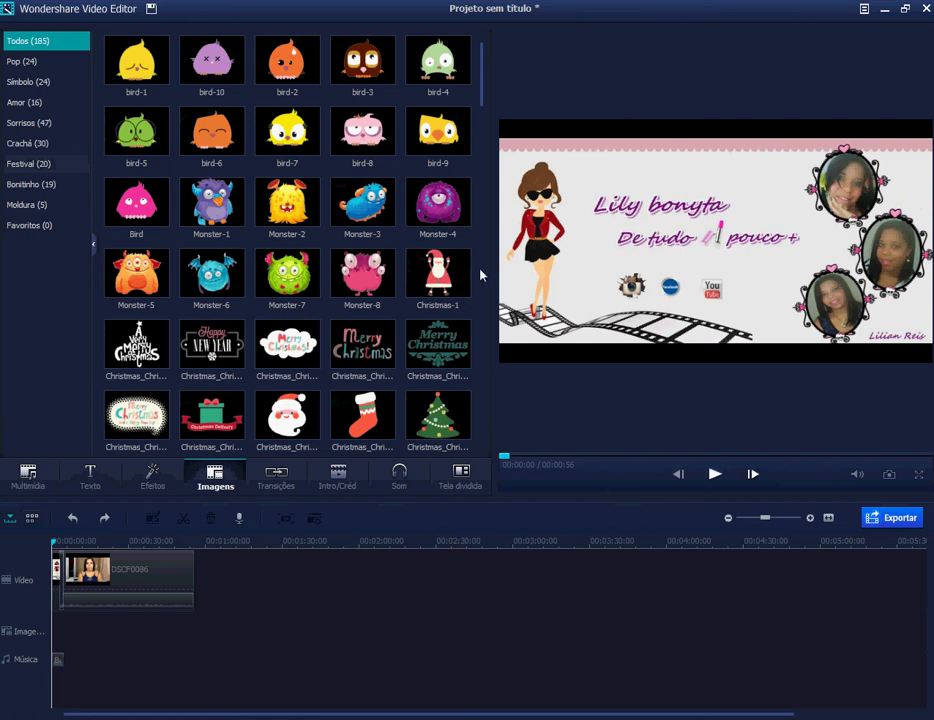
drag(482, 92, 461, 318)
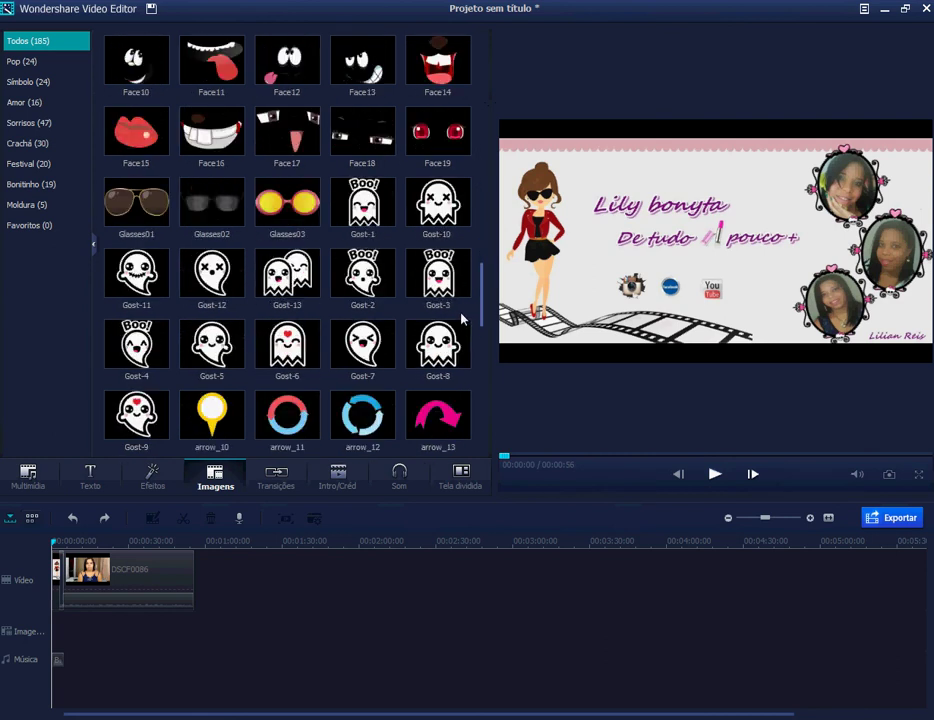
drag(363, 272, 175, 665)
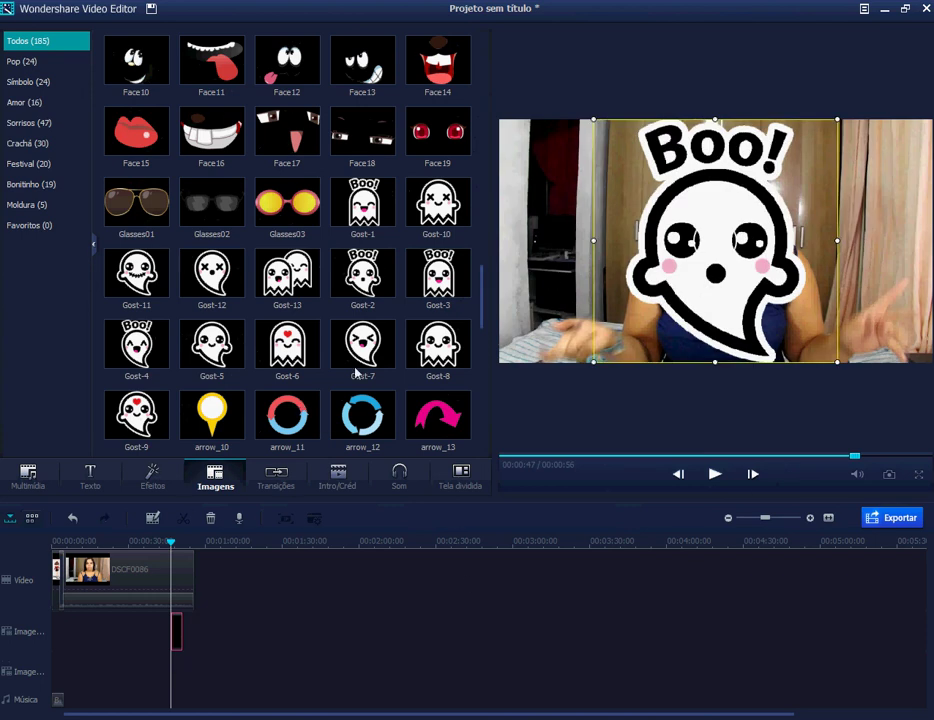
click(72, 518)
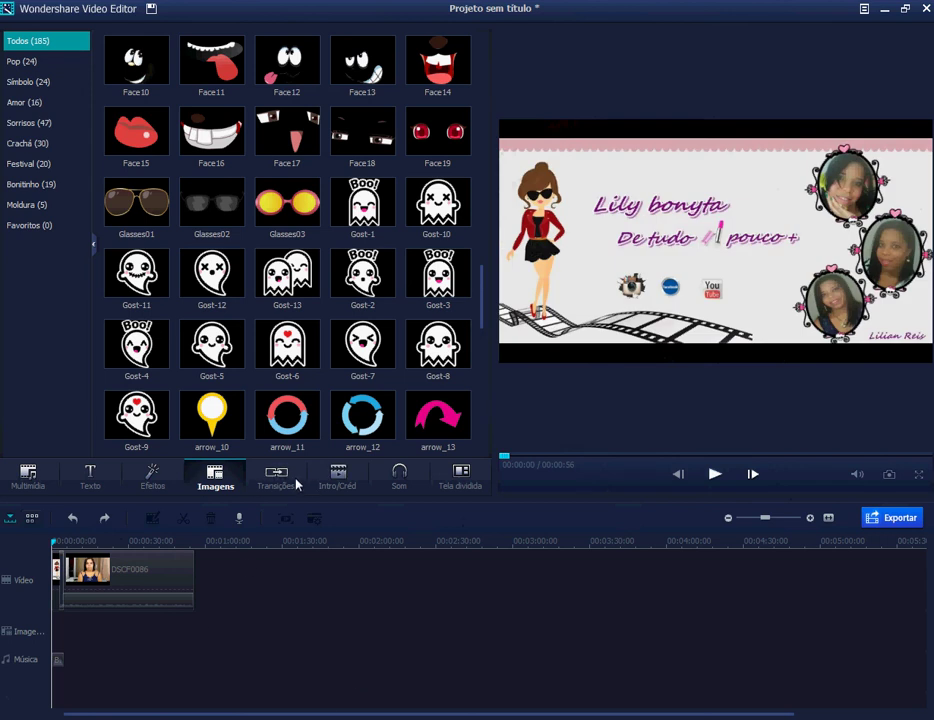
Add the Dissolve transition to the end of the DSCF0086 clip on the video track
click(296, 485)
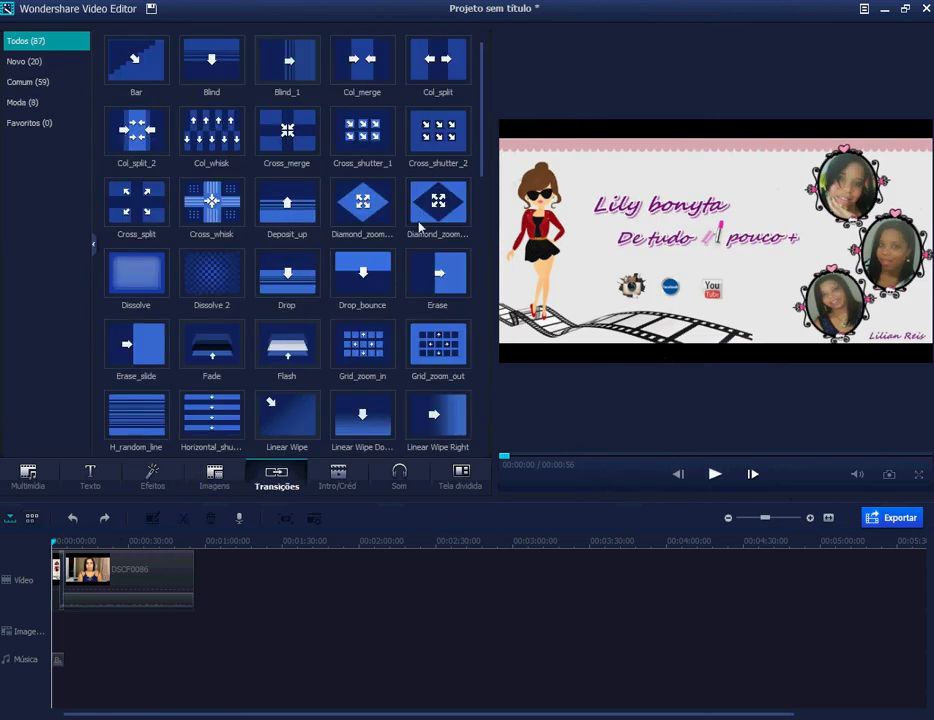
drag(488, 143, 485, 157)
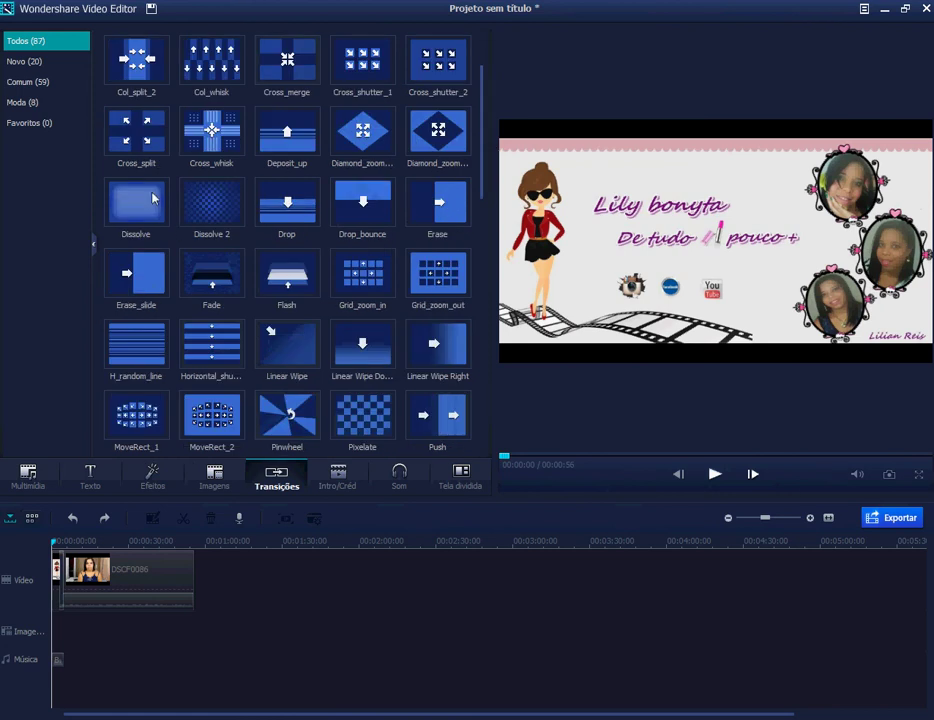
click(153, 198)
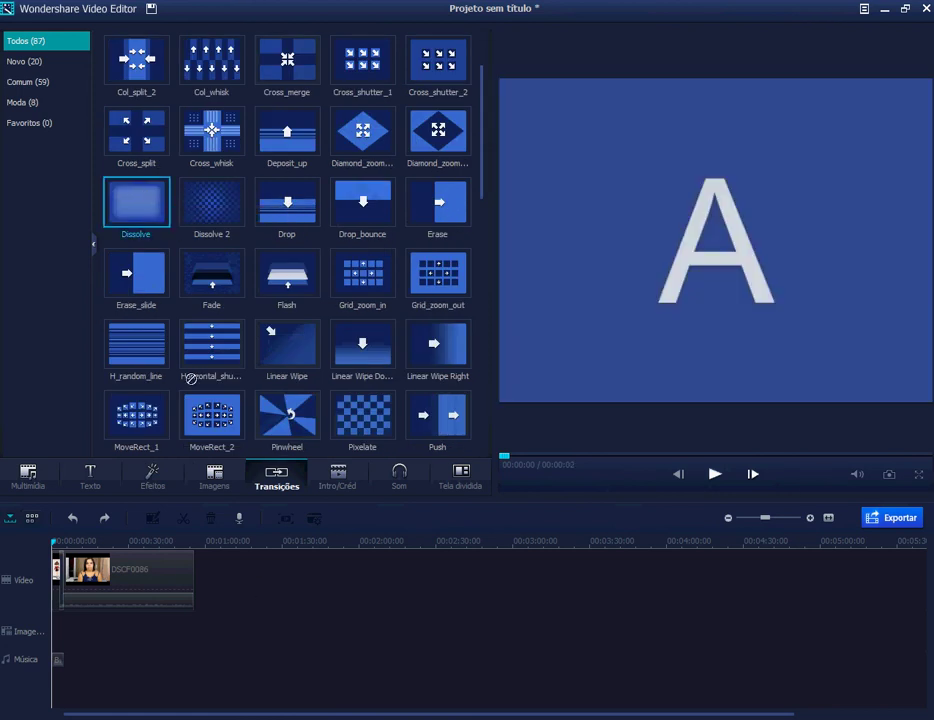
click(250, 590)
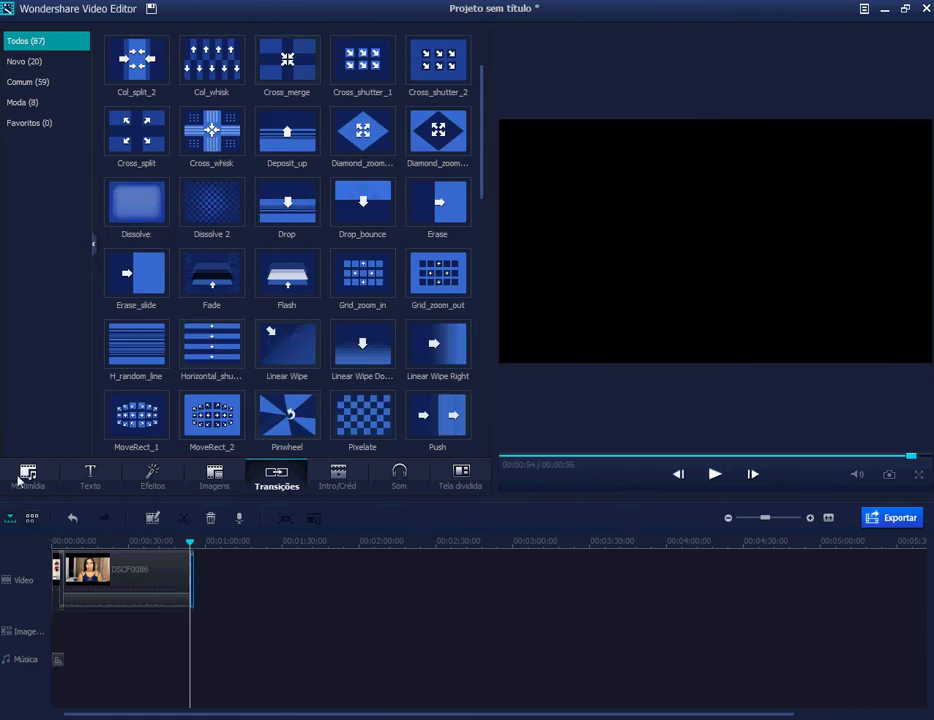
Add a second DSCF0086 clip after the Dissolve transition and play back the join between the clips
click(26, 476)
drag(283, 147, 229, 577)
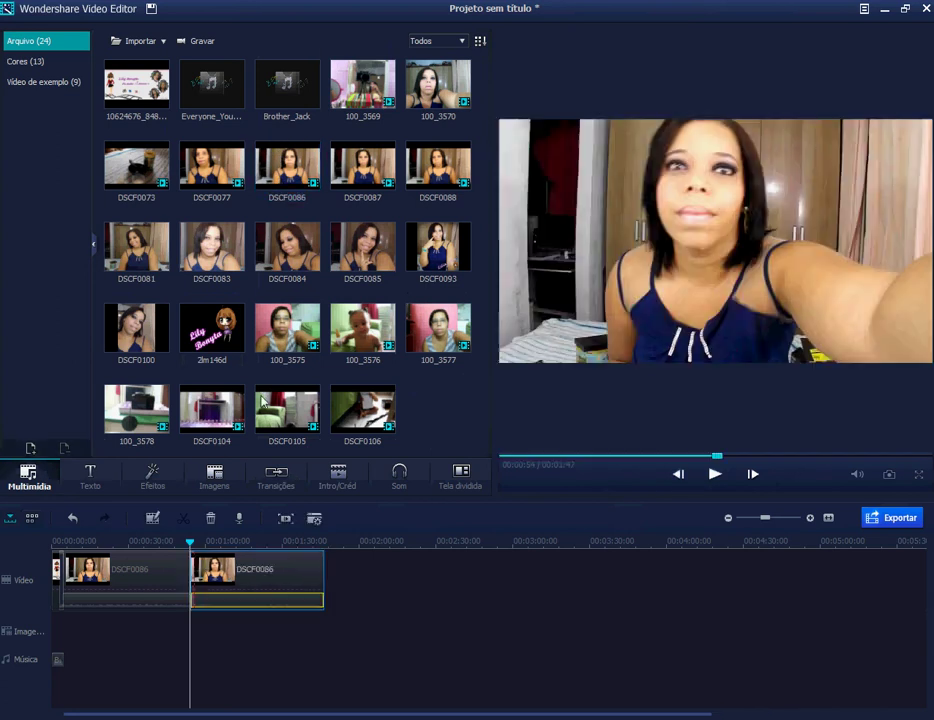
click(712, 475)
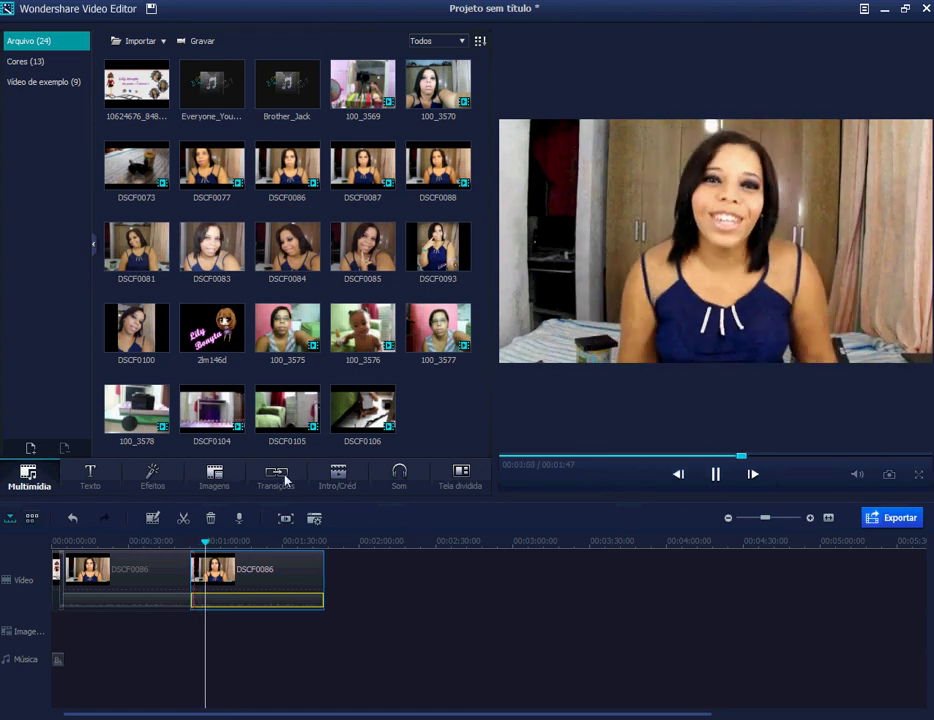
click(716, 476)
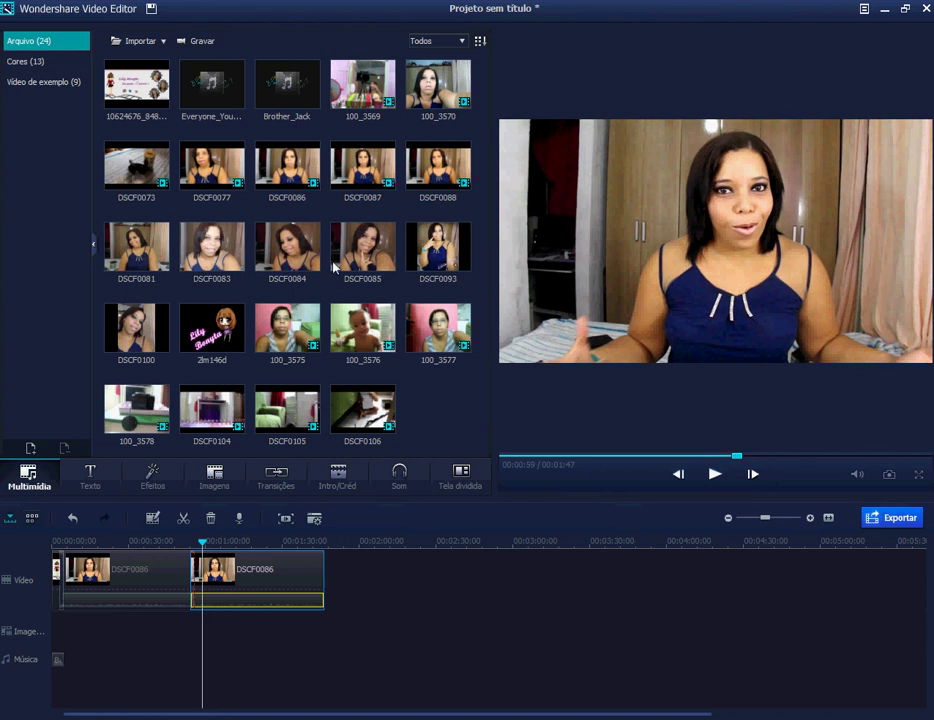
Preview the Home intro template and try to place it on the video track
click(349, 484)
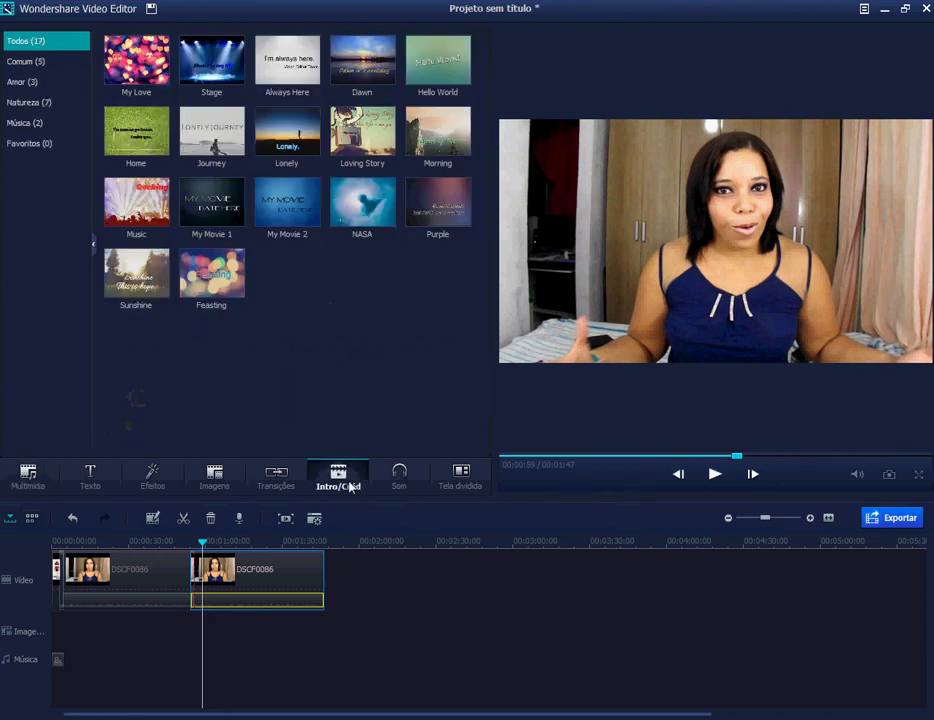
click(150, 135)
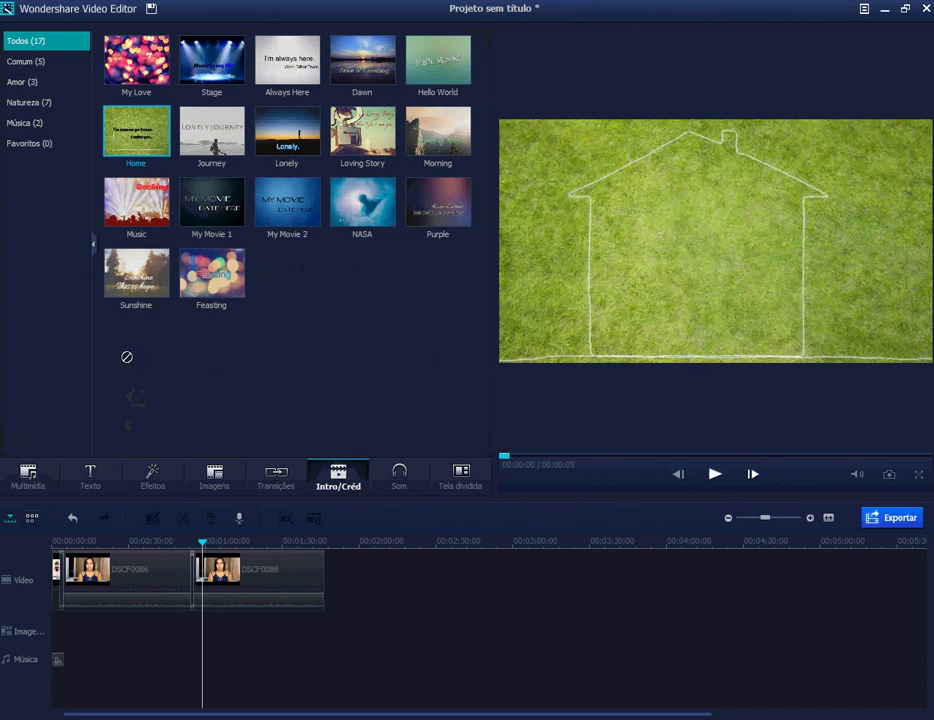
drag(127, 357, 62, 600)
Browse the sound effects library and select the Birds sound for preview
click(410, 482)
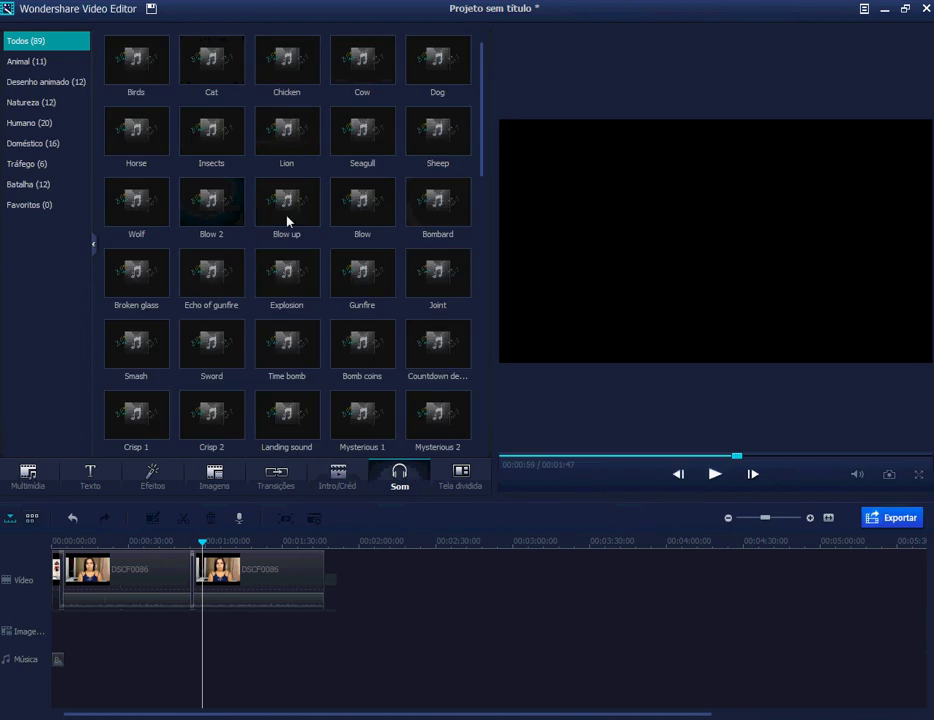
click(141, 73)
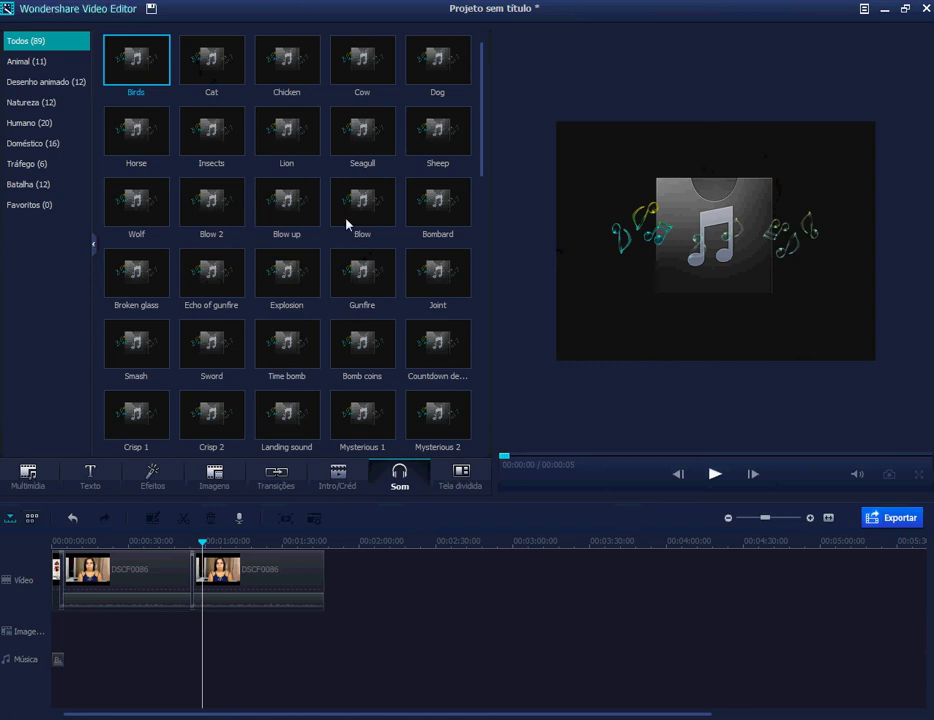
mouse_move(484, 138)
mouse_down()
mouse_move(484, 359)
mouse_move(468, 405)
mouse_move(475, 117)
mouse_up()
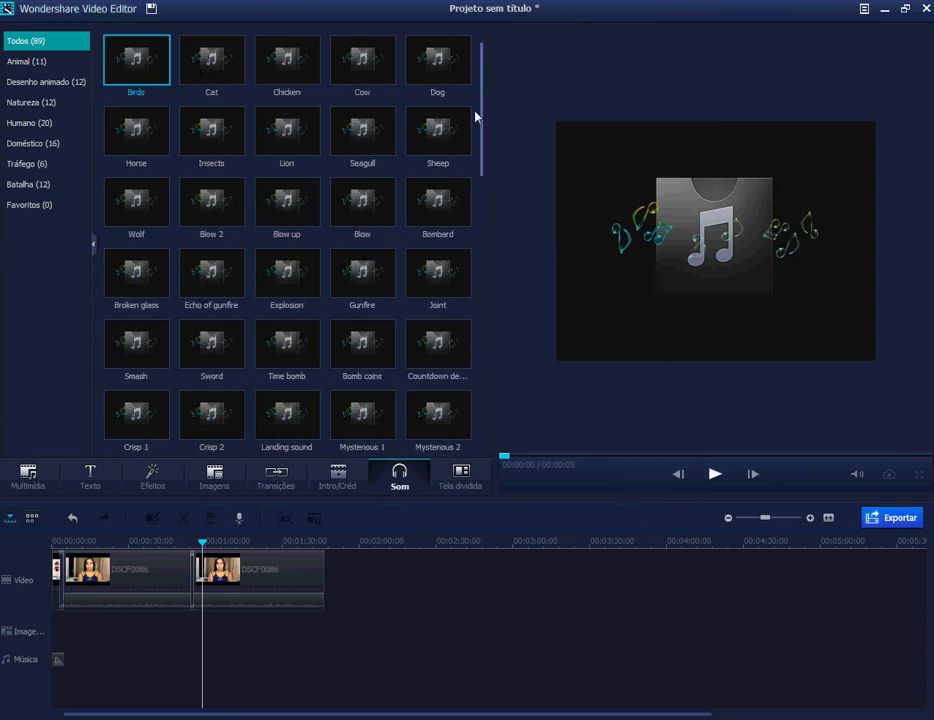
Add the 2 Screen A split-screen layout after the last DSCF0086 clip and open its landing zones
click(466, 488)
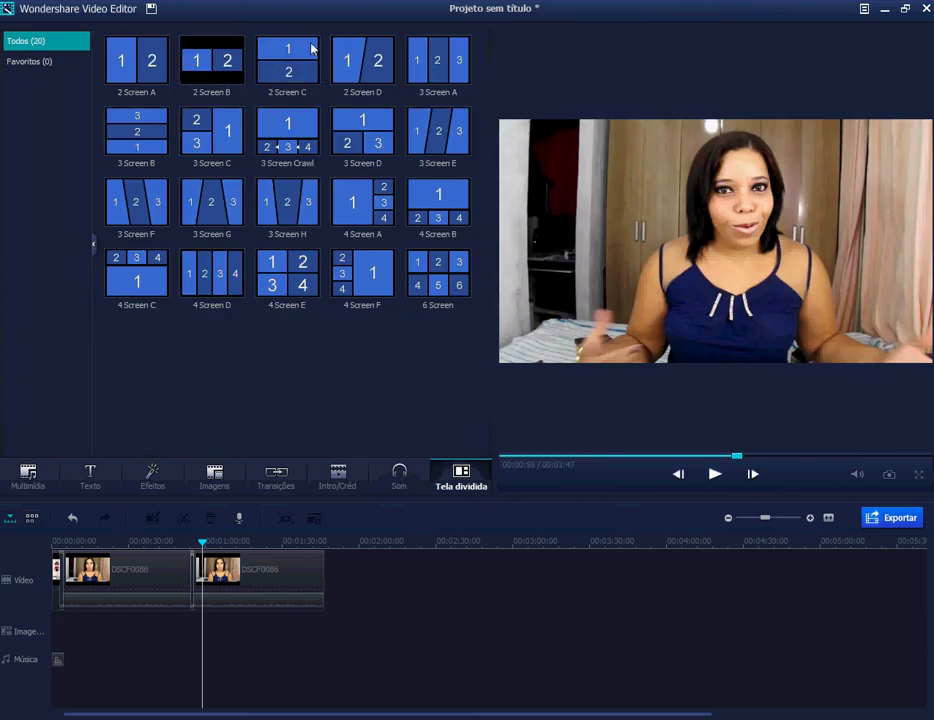
click(127, 68)
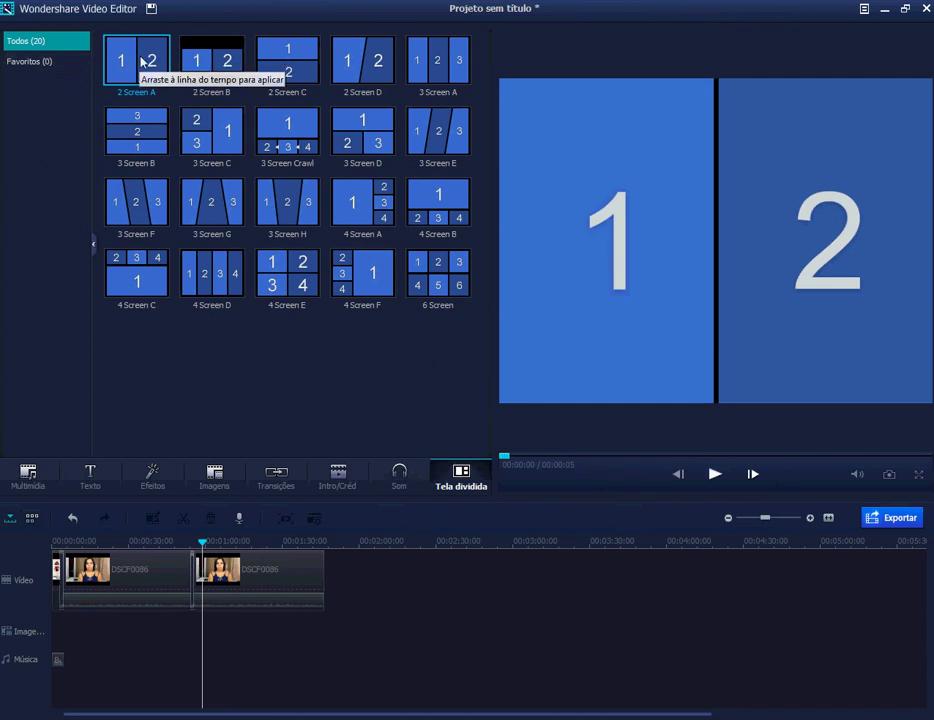
mouse_move(138, 62)
mouse_down()
mouse_move(133, 361)
mouse_move(319, 598)
mouse_move(369, 594)
mouse_move(350, 610)
mouse_up()
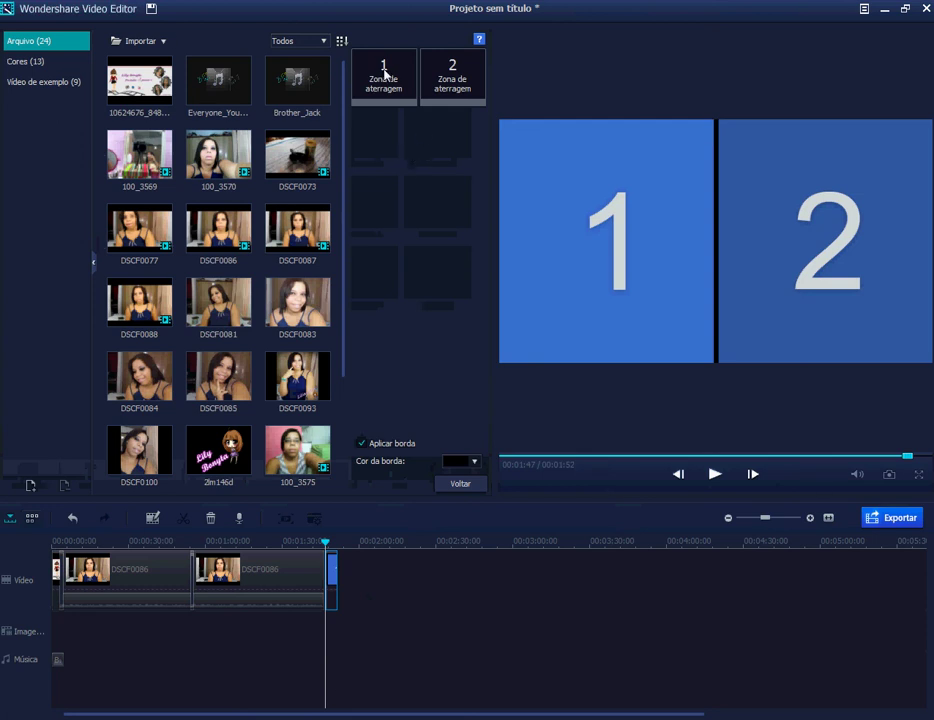
Place DSCF0073 in landing zone 1 and DSCF0086 in landing zone 2 of the split screen, and play the result
drag(291, 158, 381, 87)
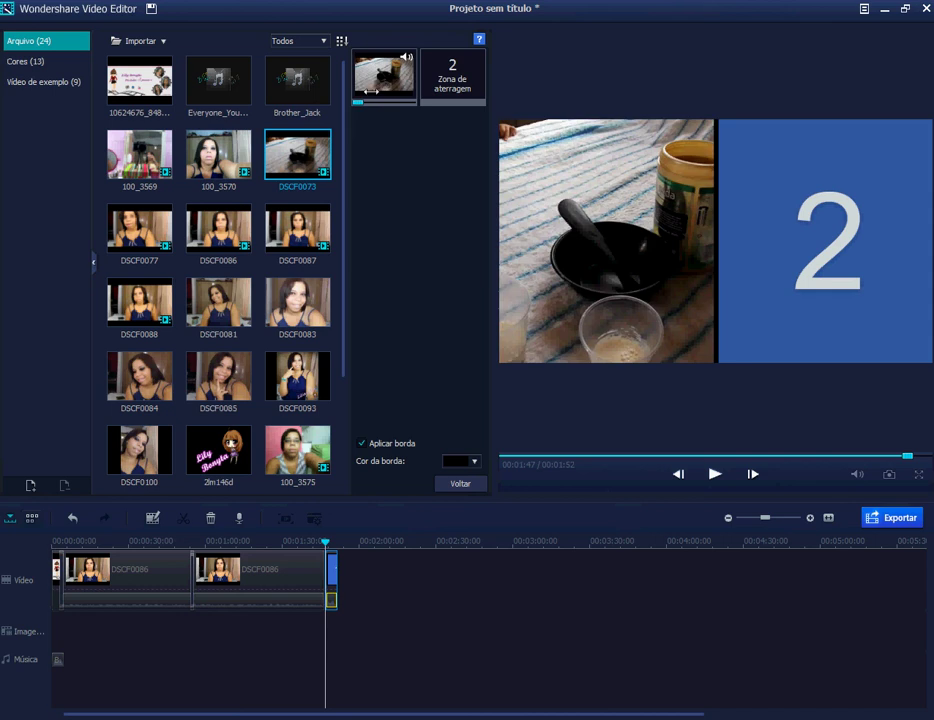
click(222, 228)
drag(222, 228, 453, 80)
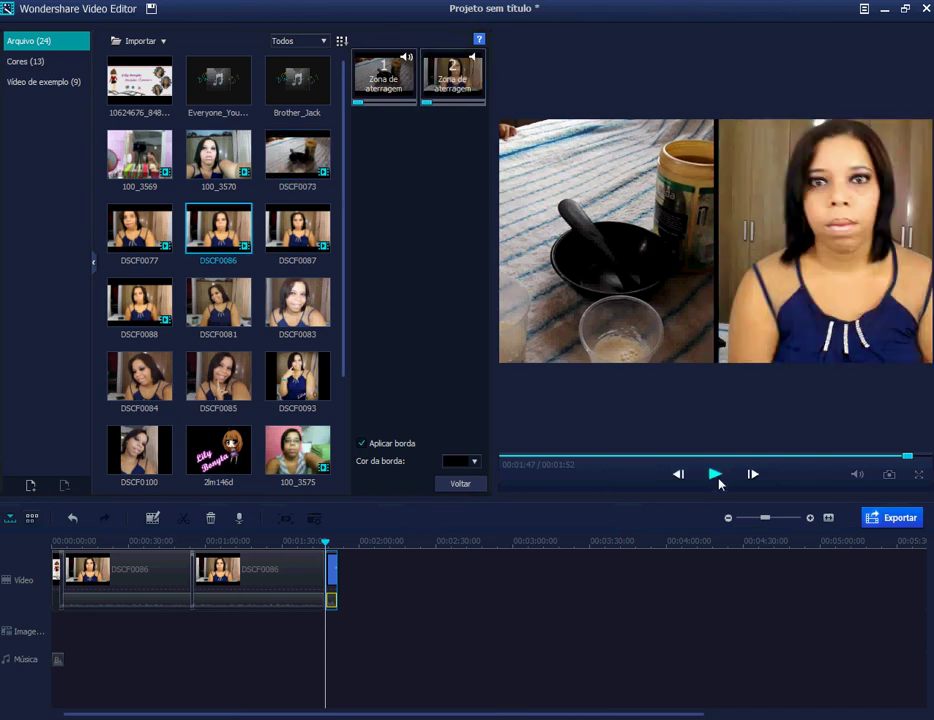
click(716, 476)
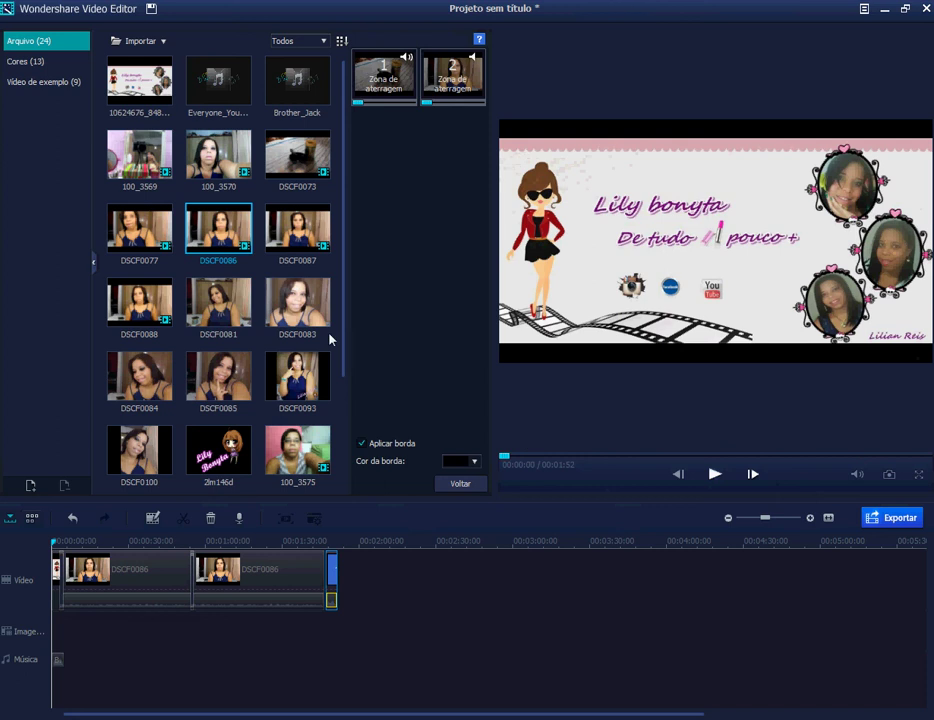
drag(297, 155, 2, 289)
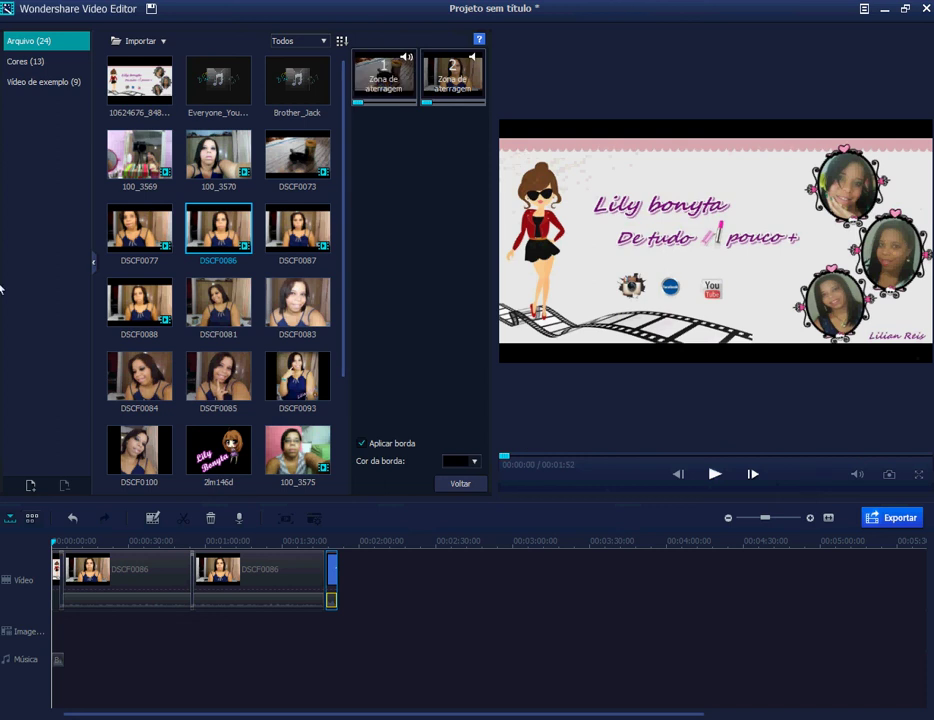
Undo the DSCF0086 placement in landing zone 2, remove DSCF0073 from landing zone 1, and leave the split-screen landing zones
click(74, 519)
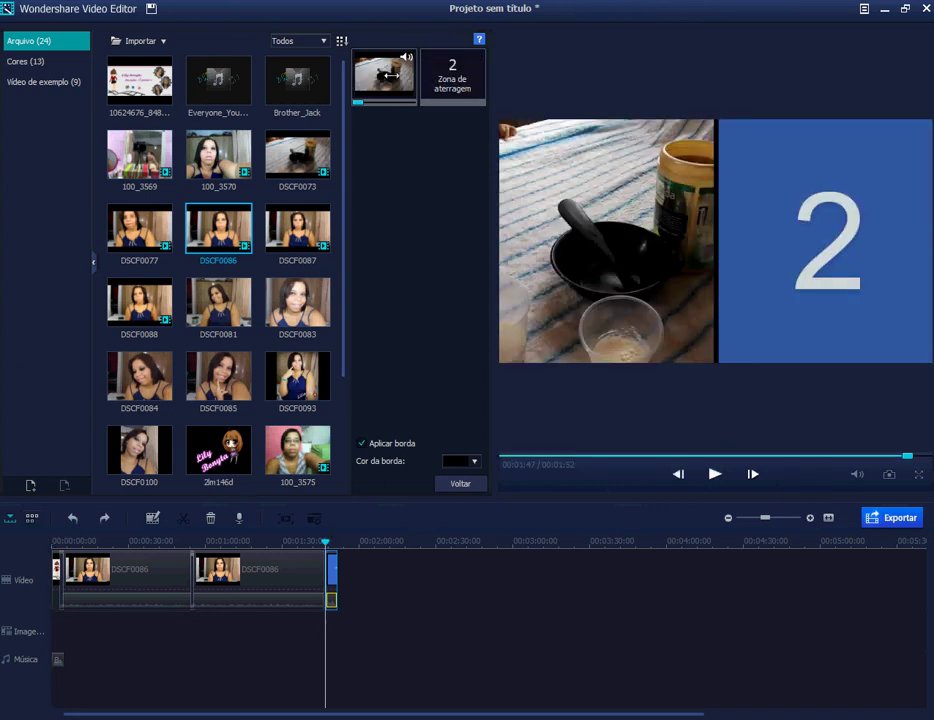
right_click(391, 75)
click(434, 84)
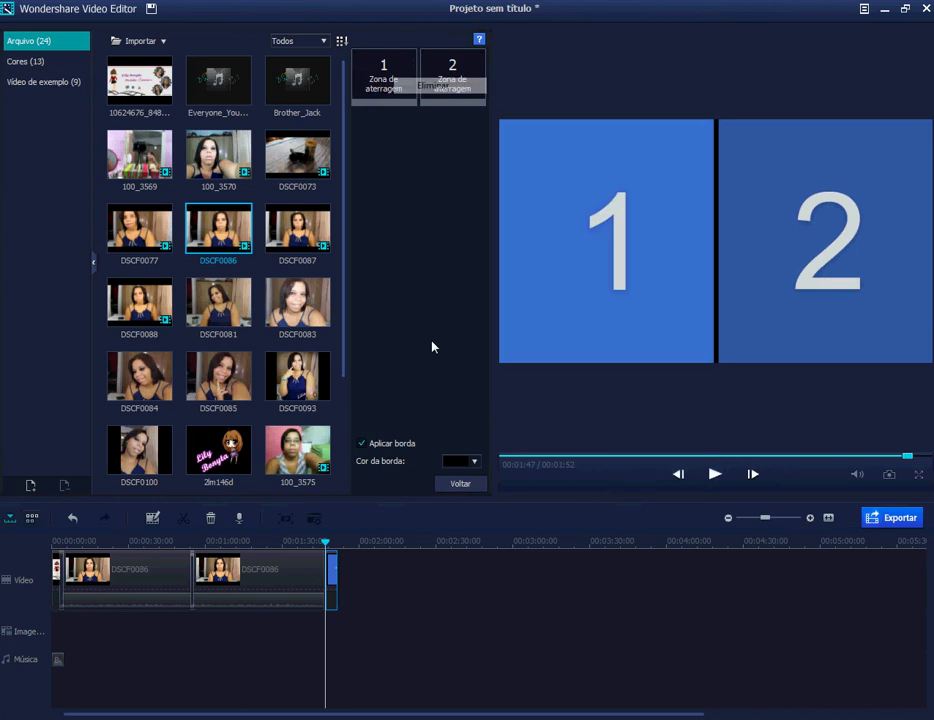
right_click(405, 94)
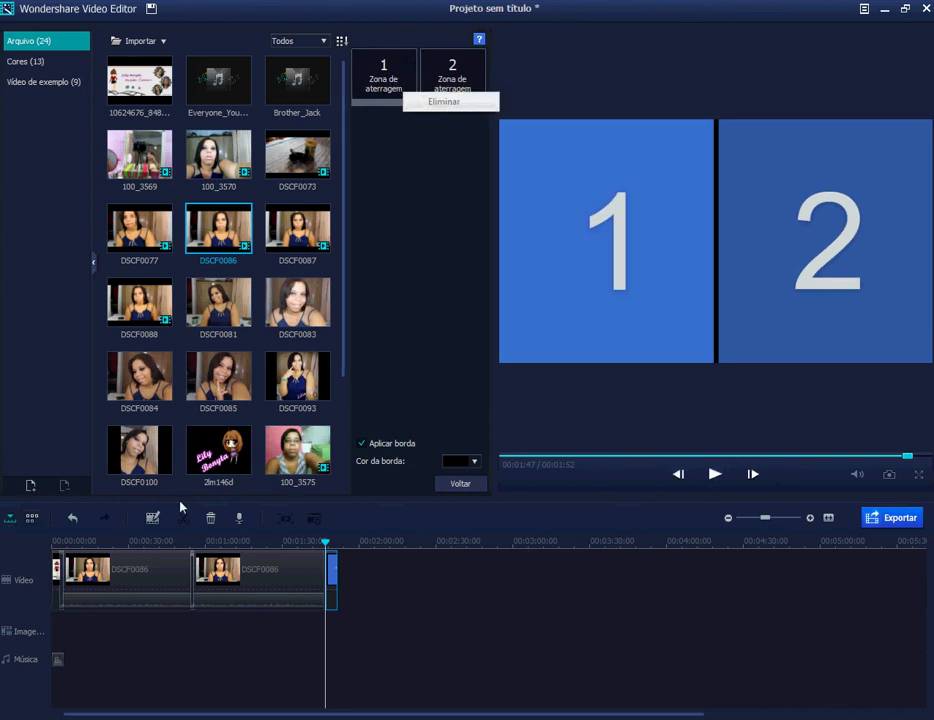
click(455, 484)
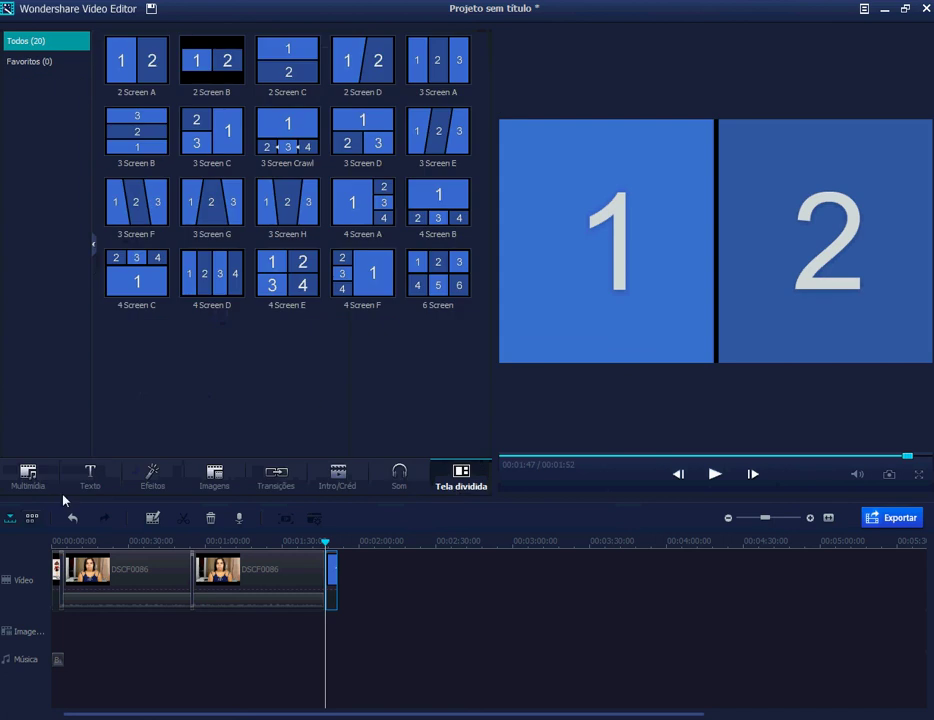
Delete the second DSCF0086 clip and the emptied split screen from the video track
click(30, 476)
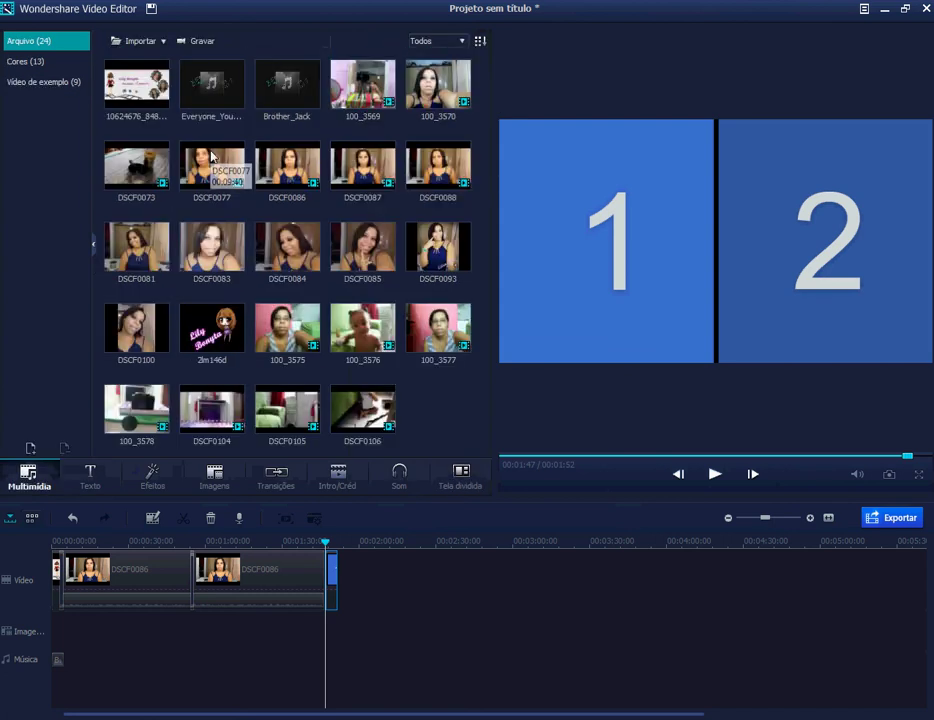
click(248, 593)
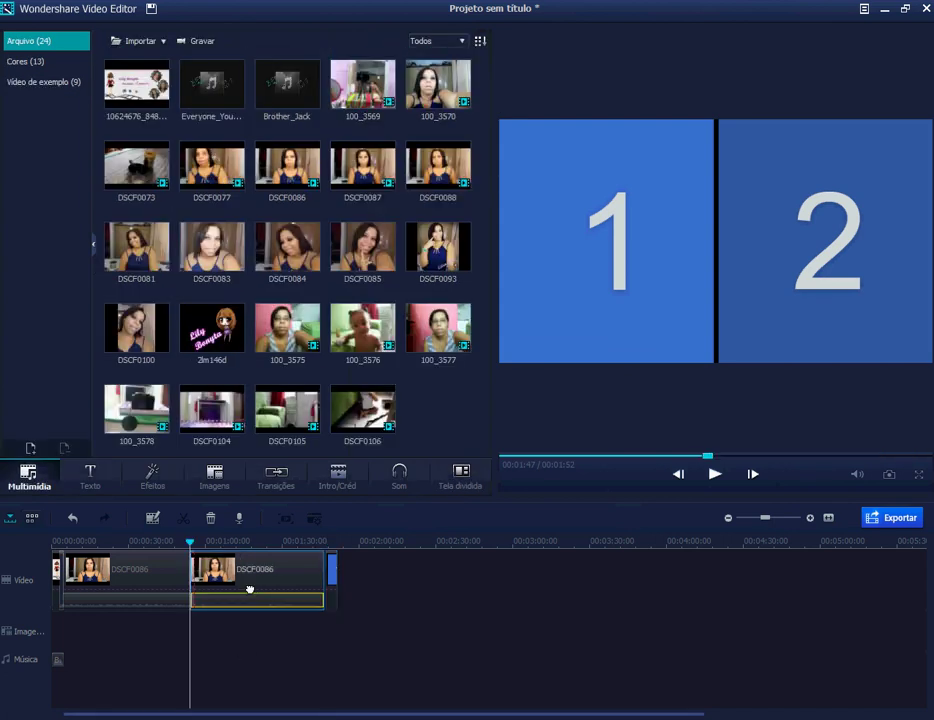
click(211, 521)
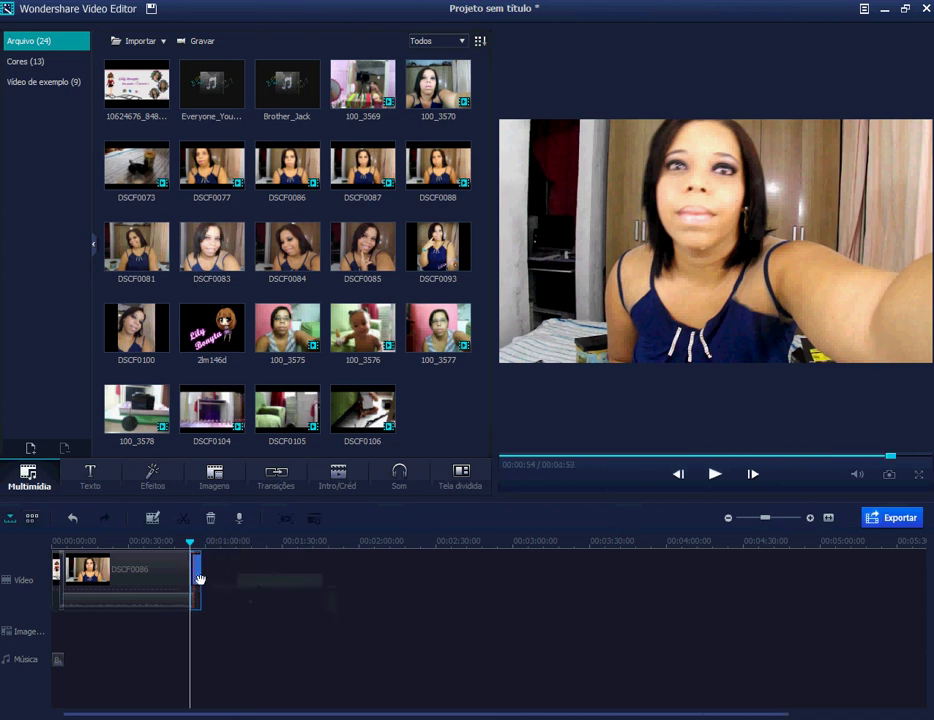
Preview the 2lm146d and DSCF0083 images in the media library and look at the actions available for DSCF0083
click(218, 325)
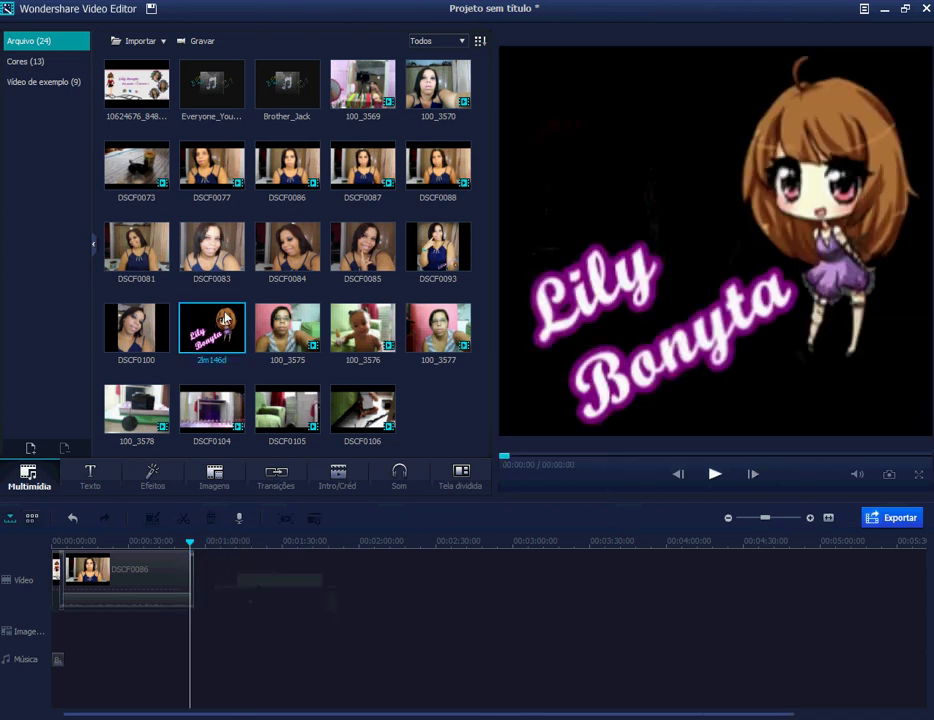
click(219, 266)
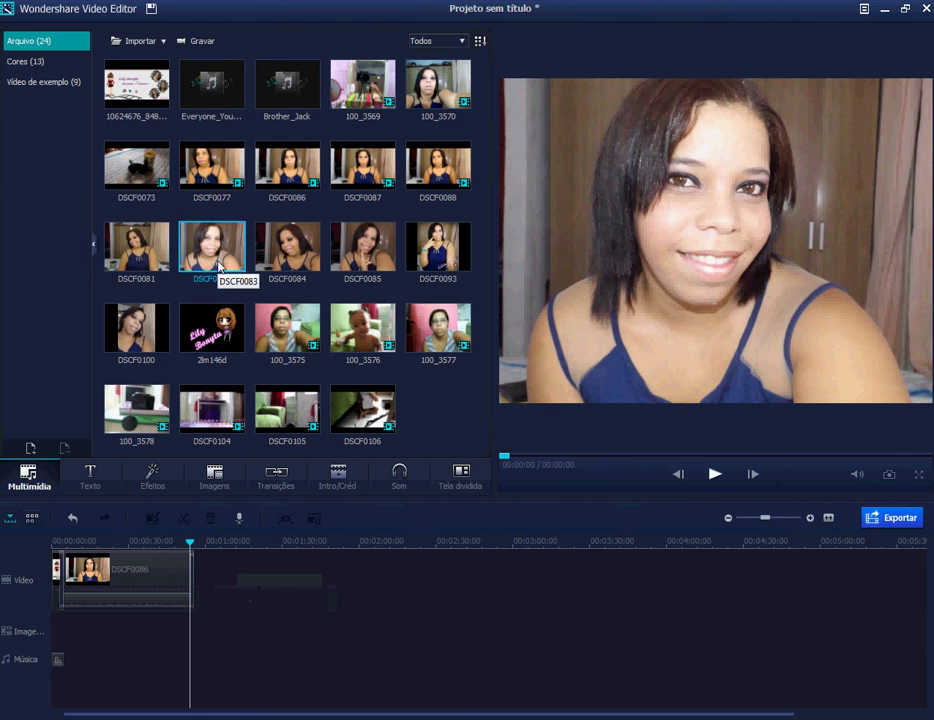
right_click(219, 266)
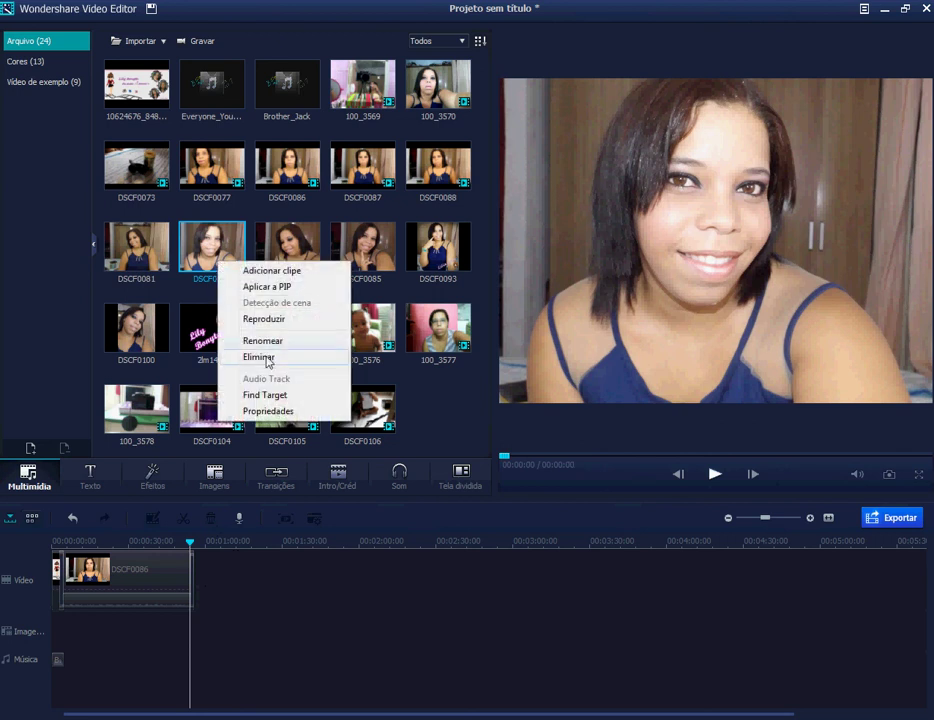
click(463, 417)
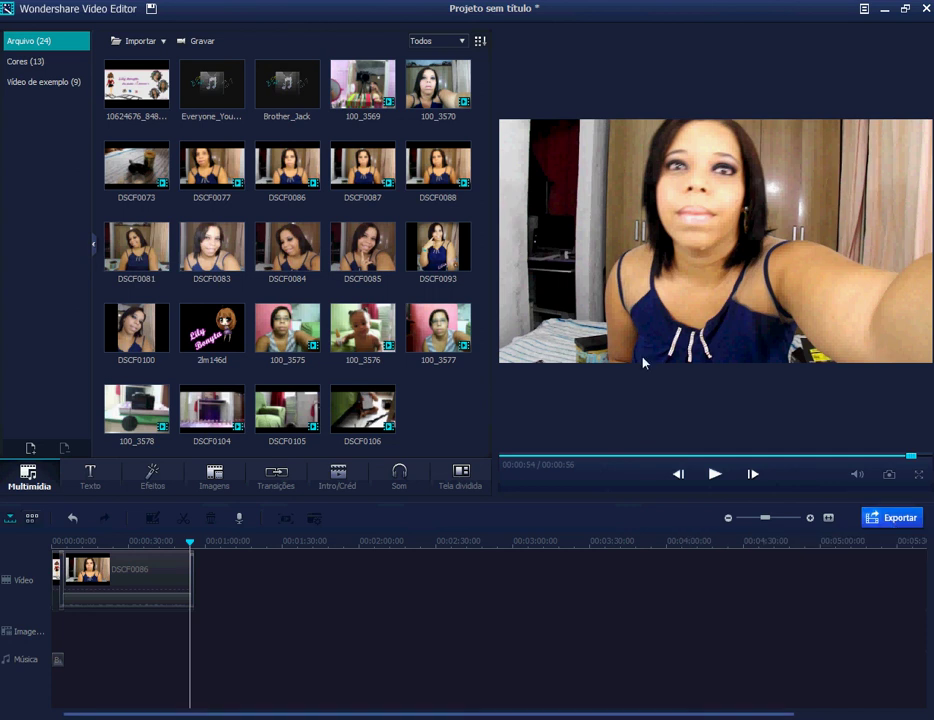
Open the export settings and review the file format, device and YouTube output options
click(896, 520)
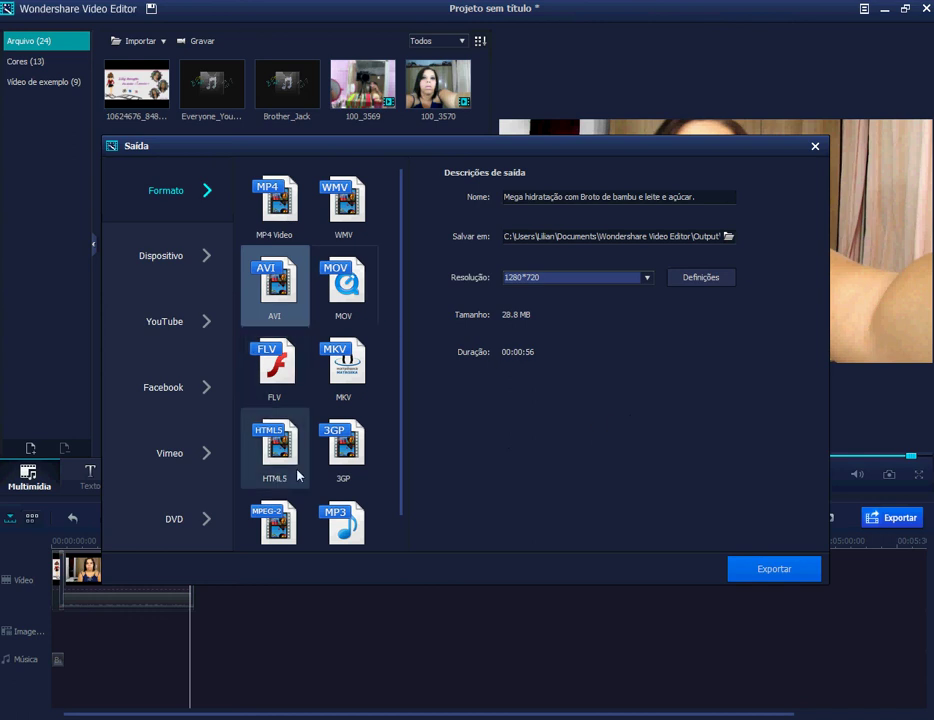
click(170, 334)
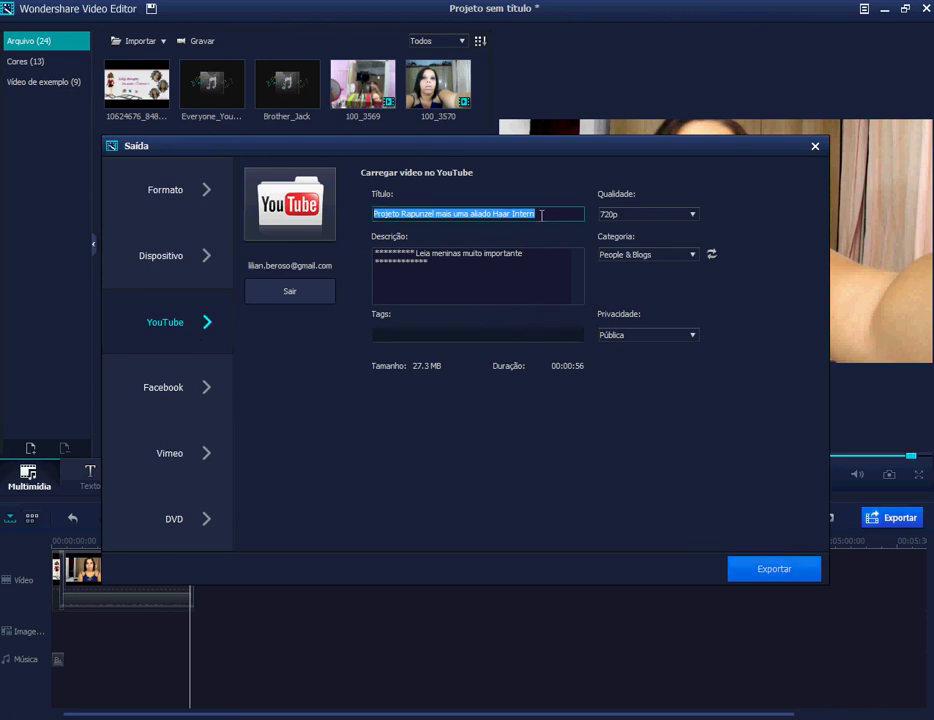
drag(540, 214, 377, 214)
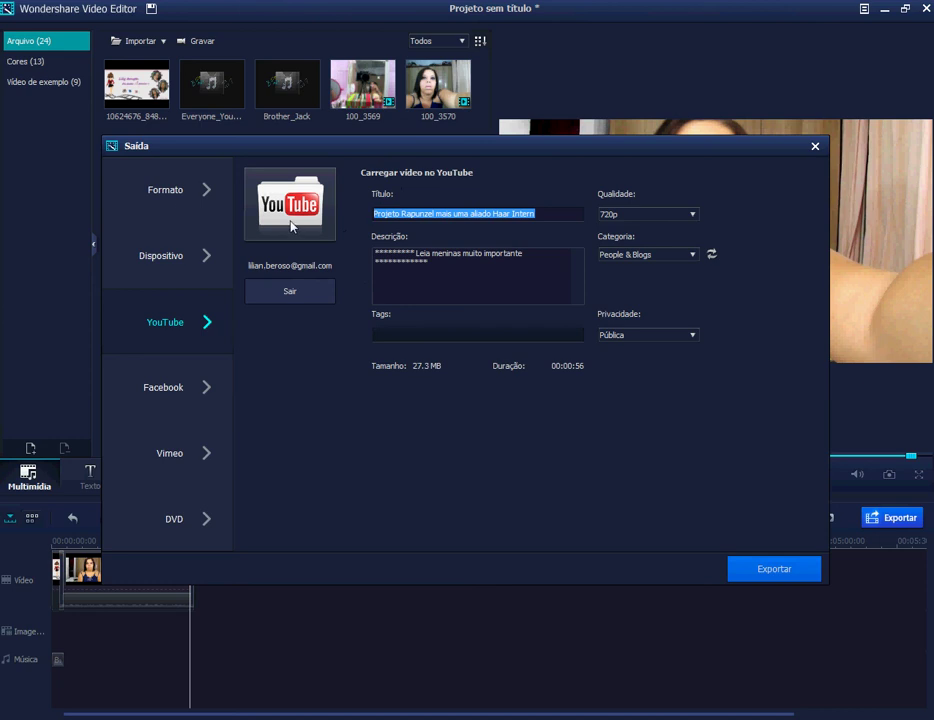
click(142, 198)
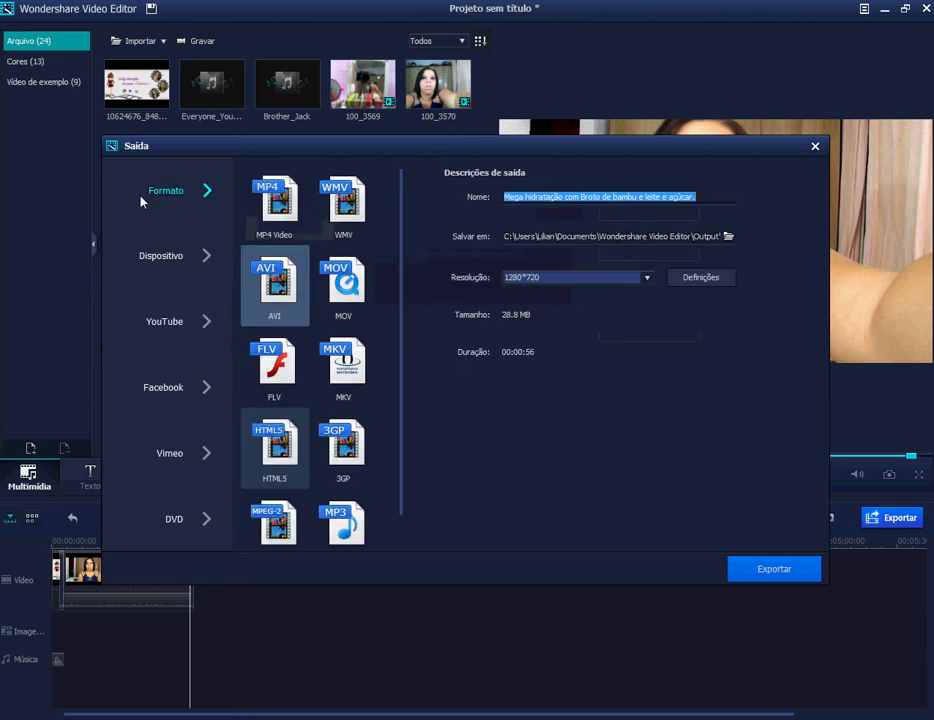
click(147, 254)
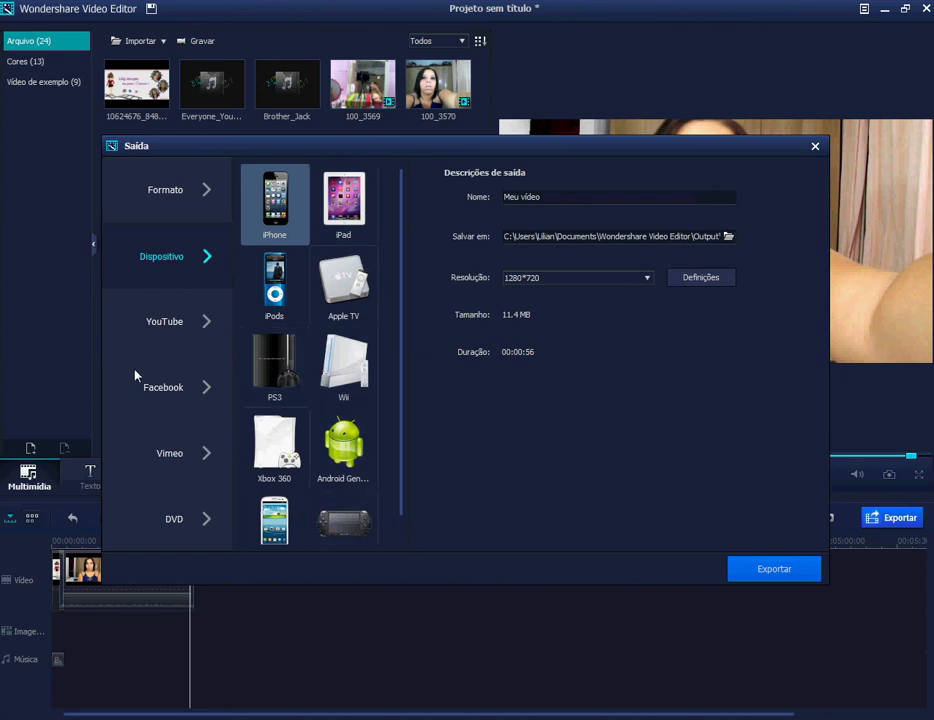
click(158, 322)
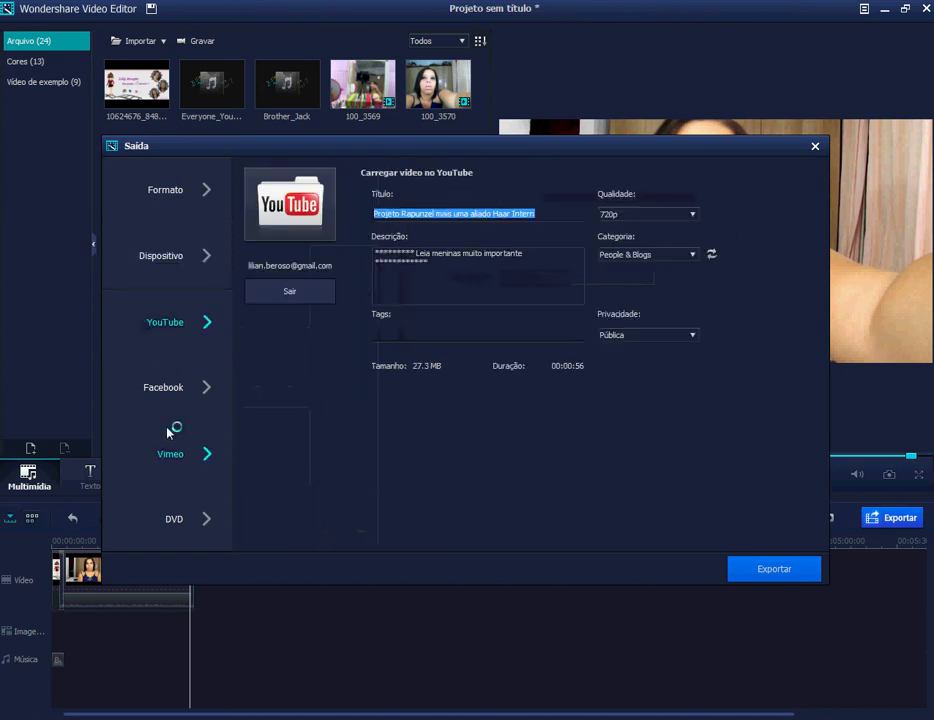
Review the Vimeo, Facebook and DVD output options, dismissing the Vimeo and Facebook authorization requests
click(168, 432)
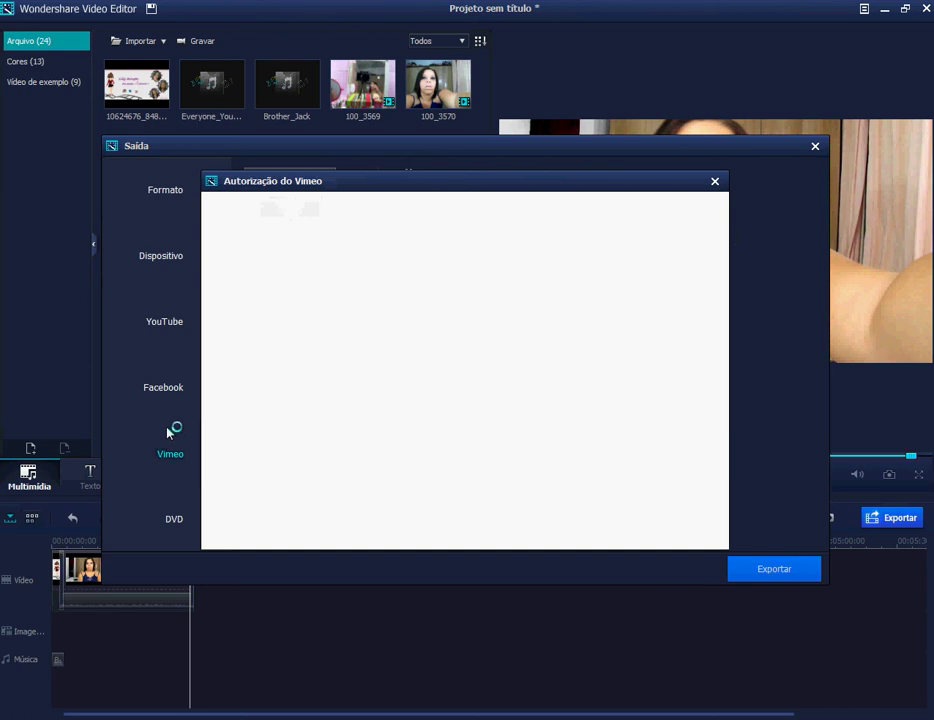
click(714, 182)
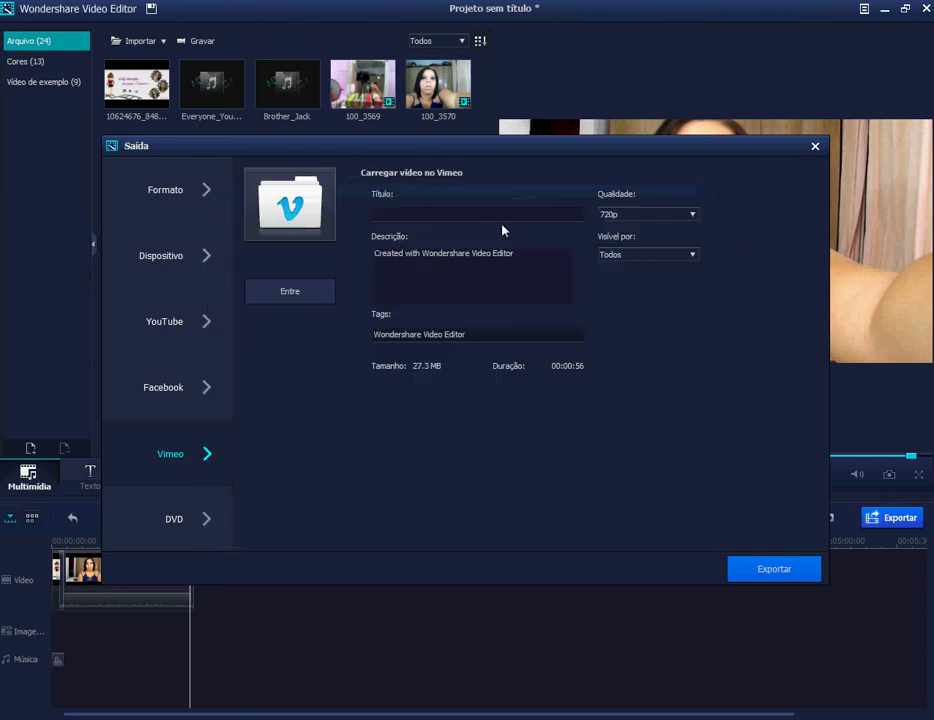
click(165, 389)
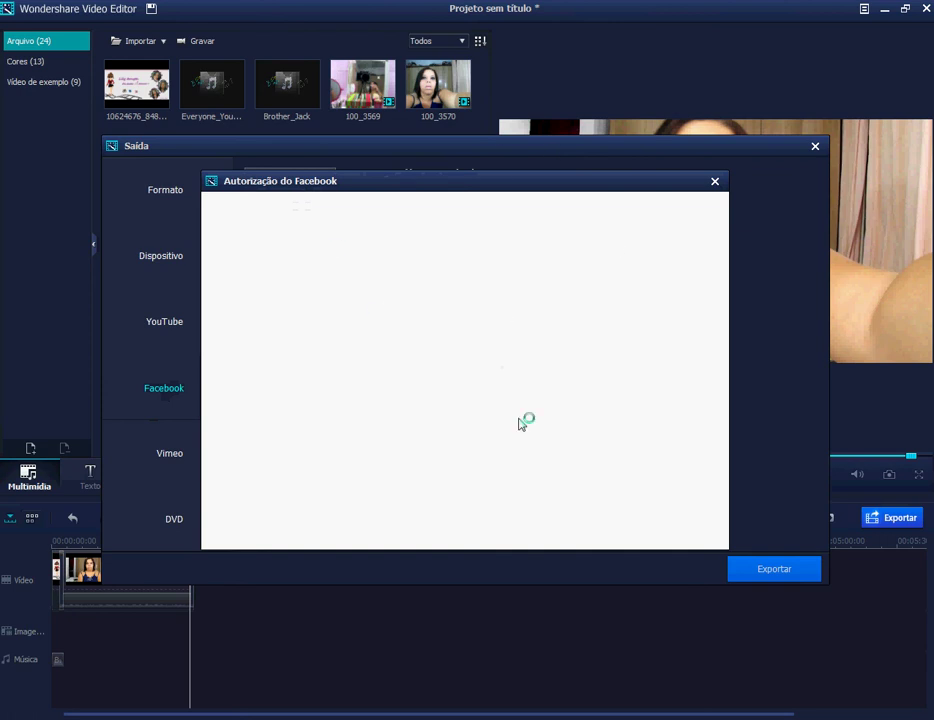
click(716, 182)
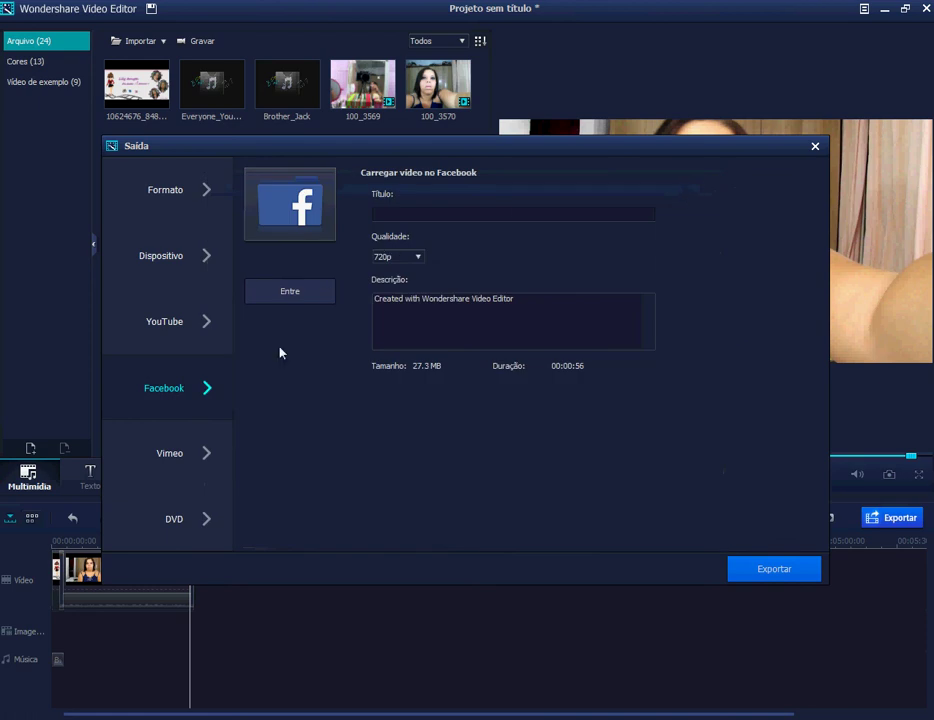
click(205, 520)
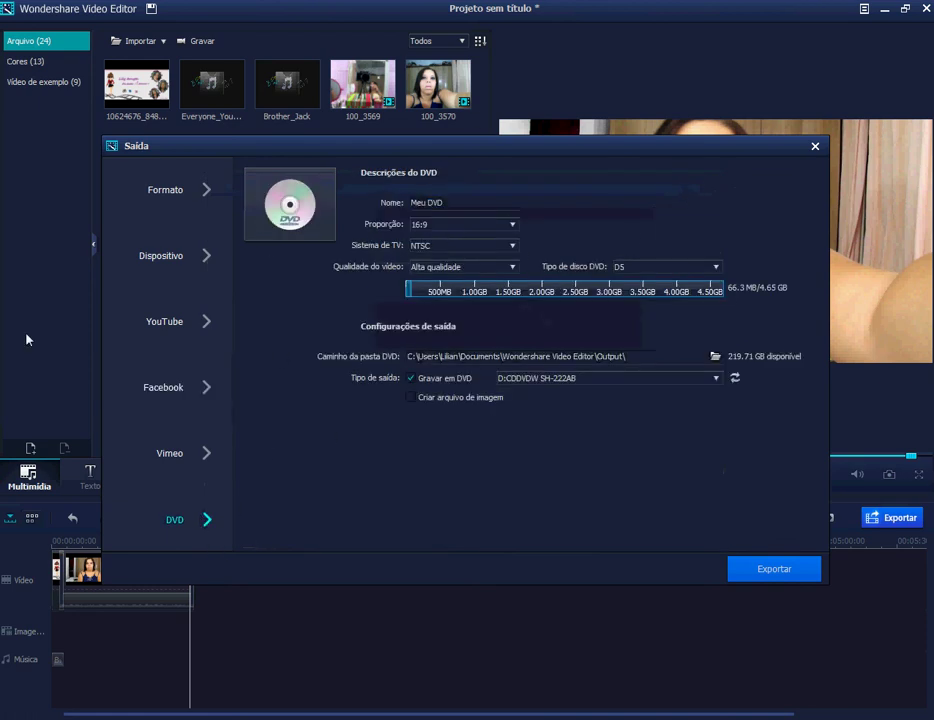
Choose AVI among the file formats and review its advanced video and audio encoding settings
click(140, 192)
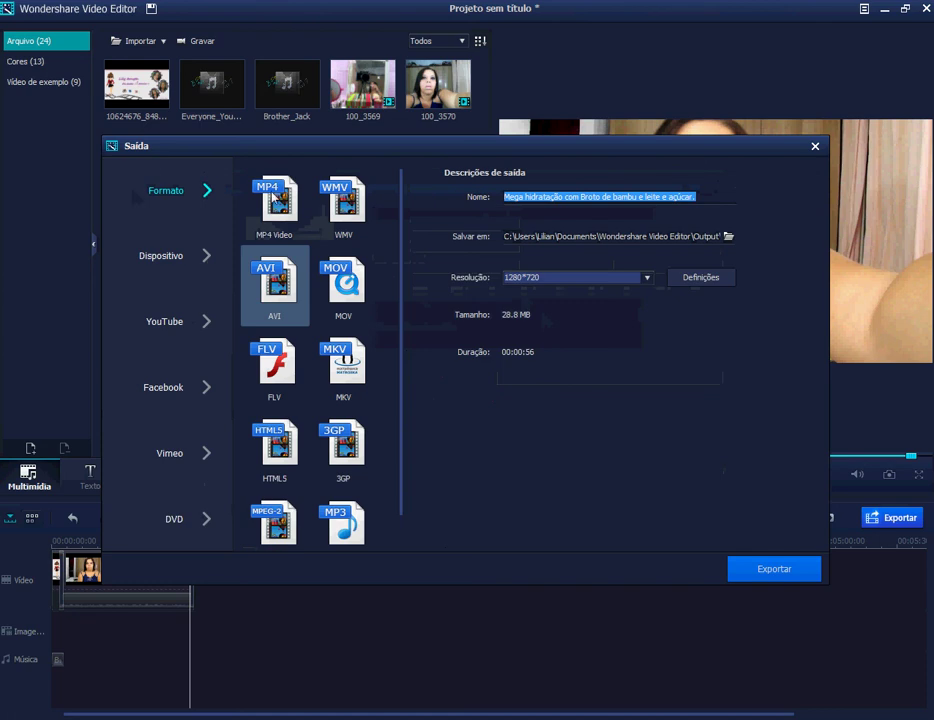
click(280, 286)
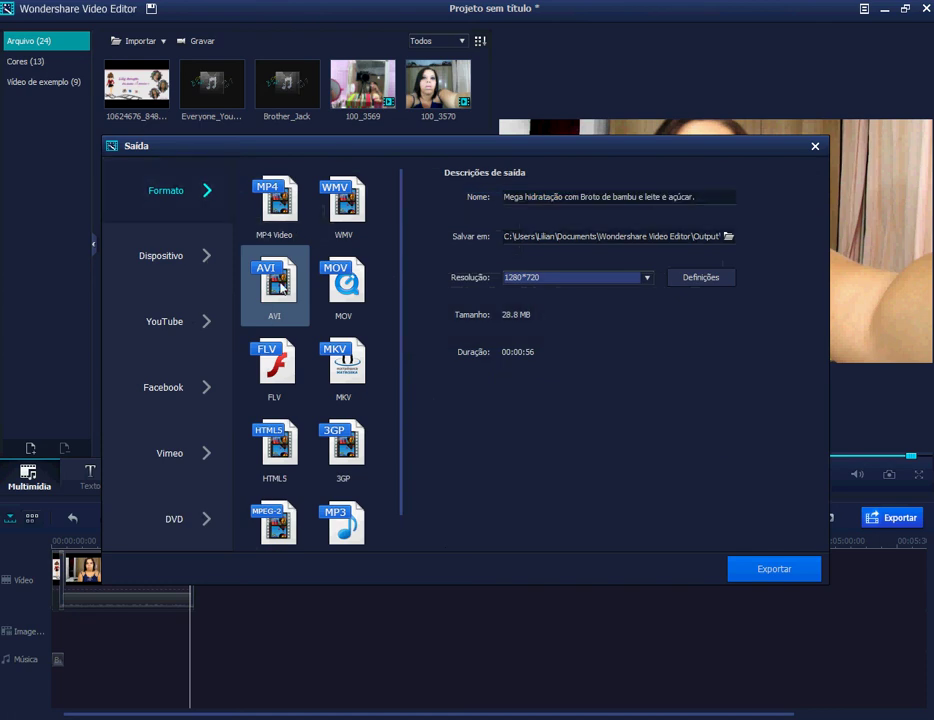
scroll(359, 300, down, 1)
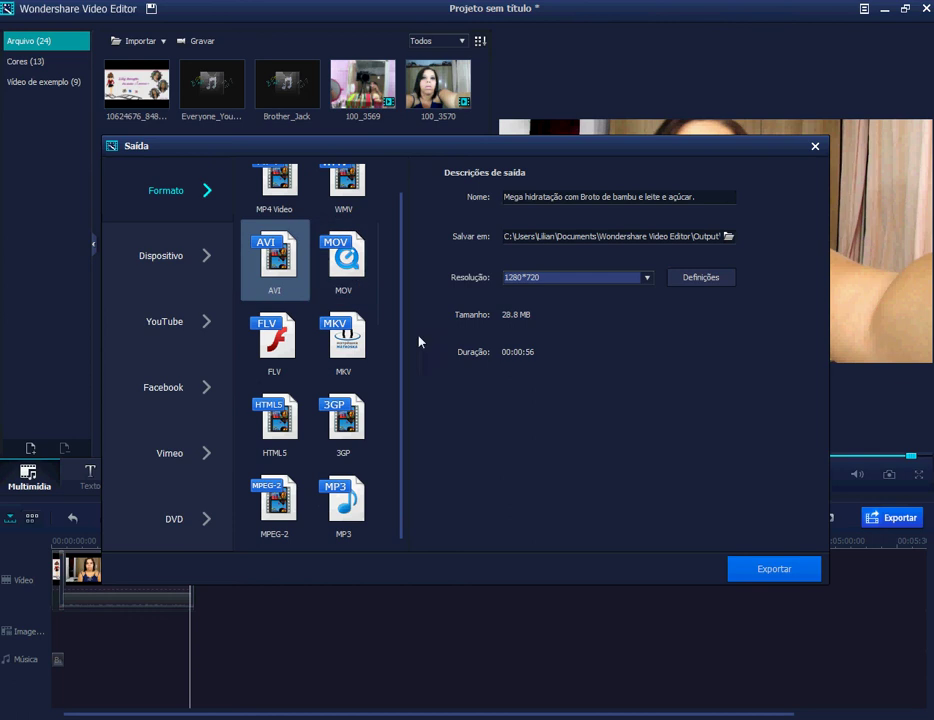
scroll(302, 302, up, 1)
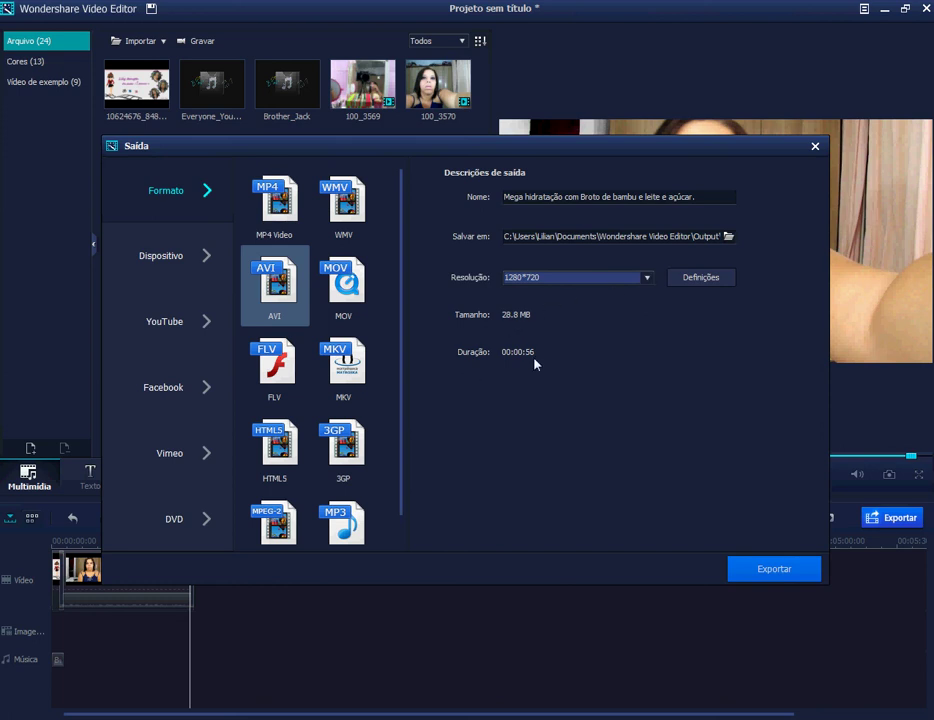
click(716, 283)
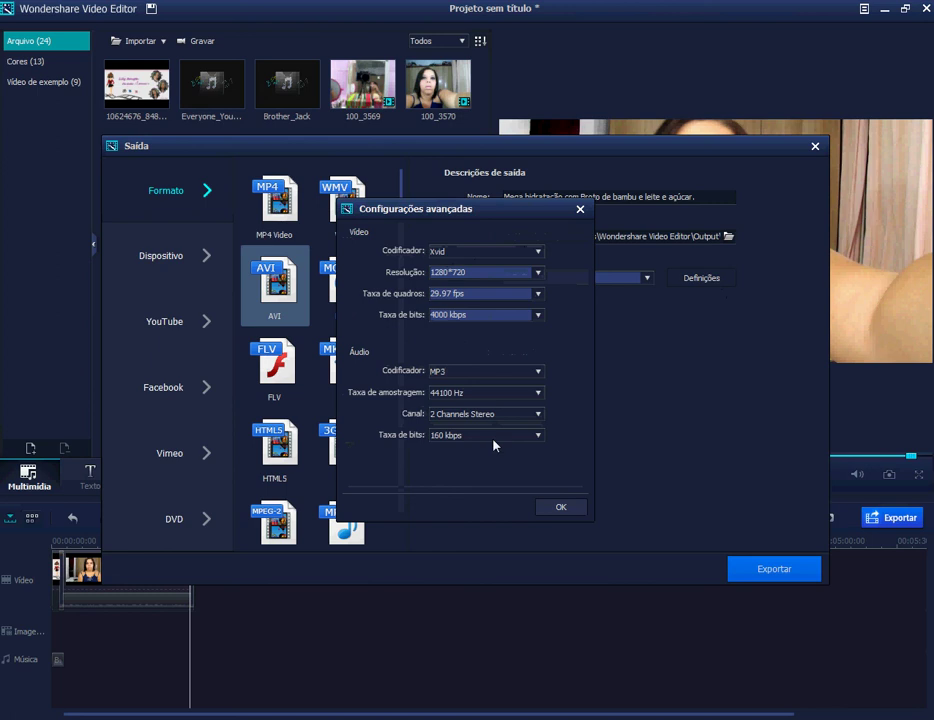
click(558, 508)
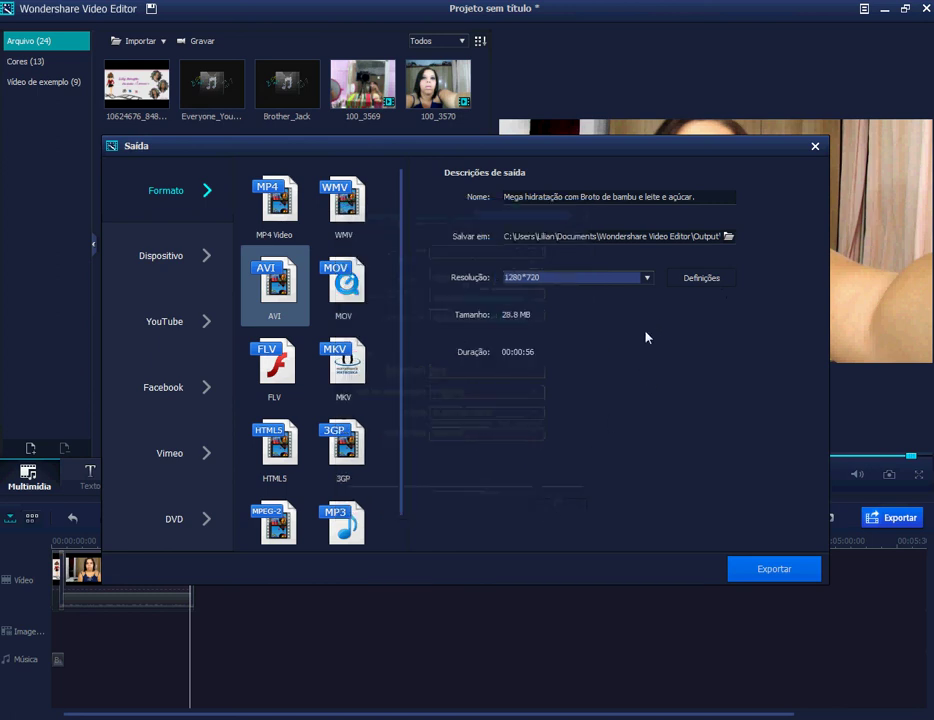
Start exporting the project as an AVI file, and cancel the conversion
click(763, 574)
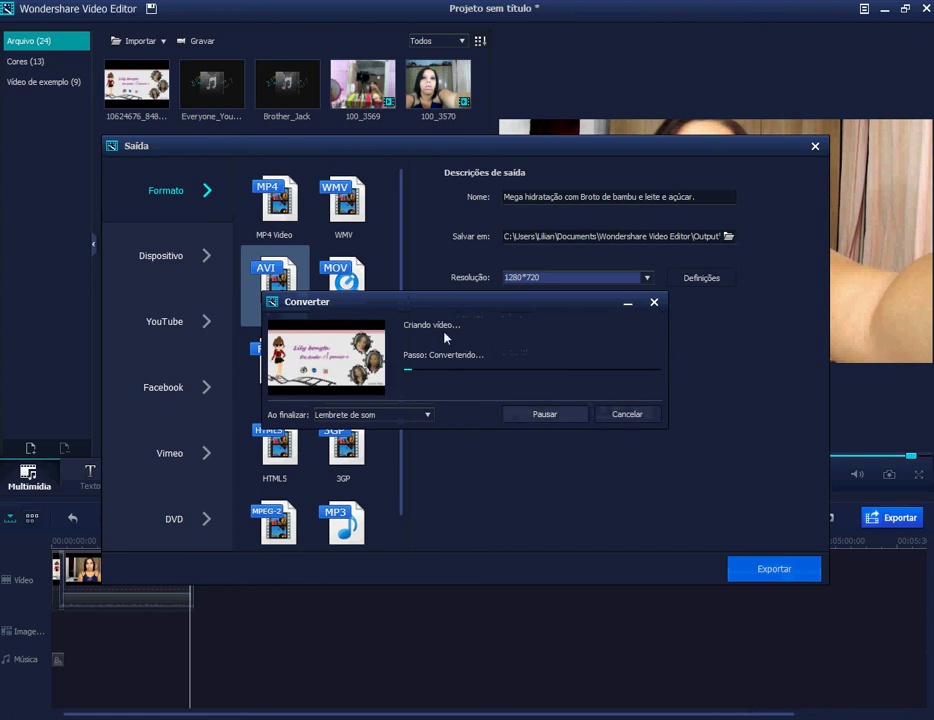
click(619, 418)
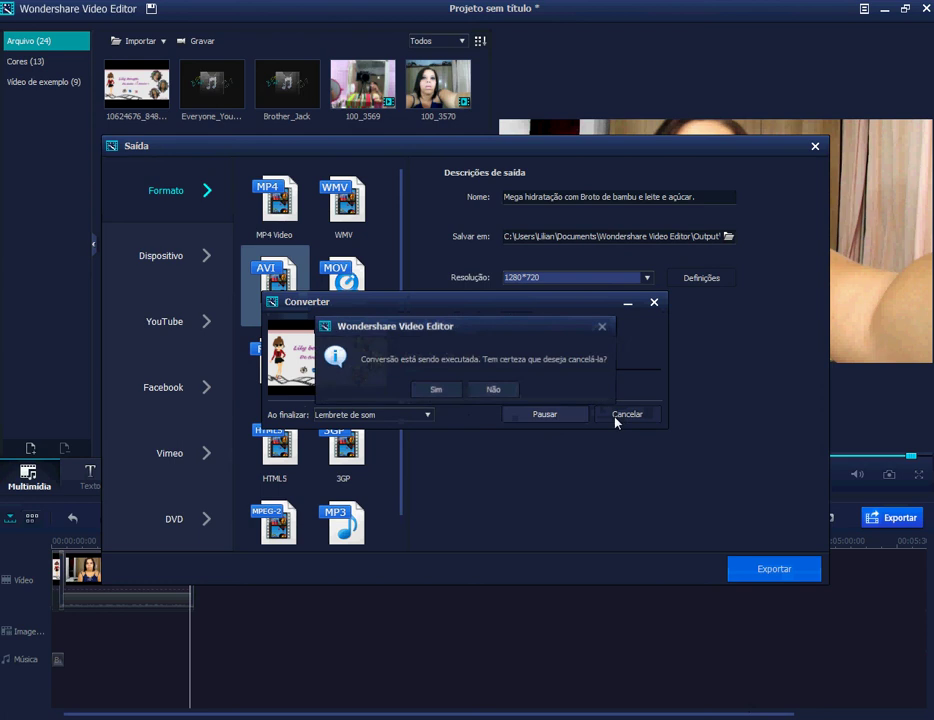
click(448, 393)
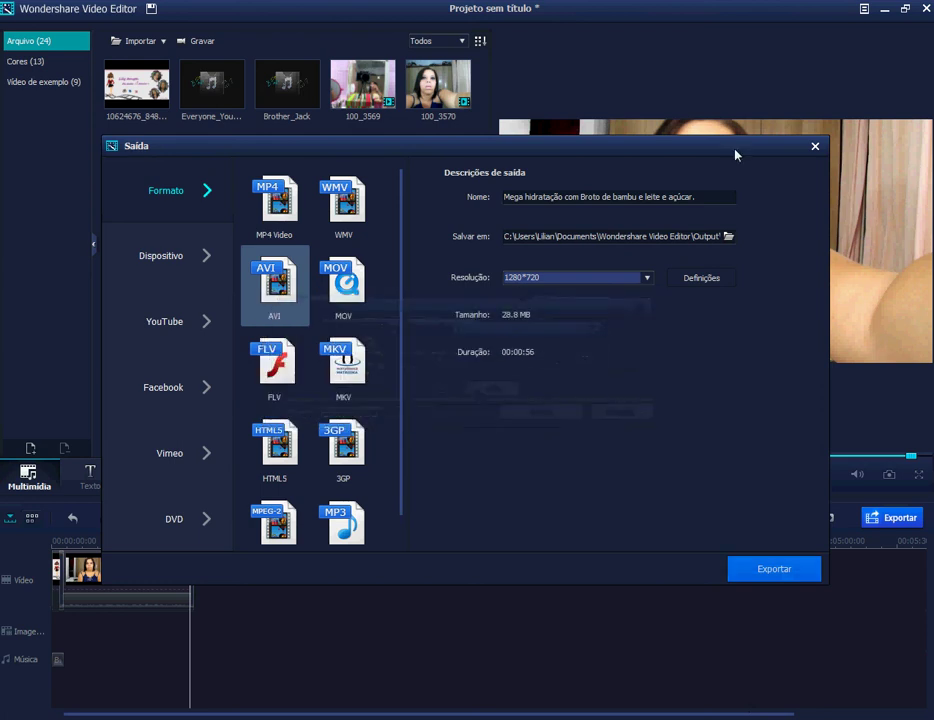
Review the YouTube upload form, including the title and the available quality options
click(192, 327)
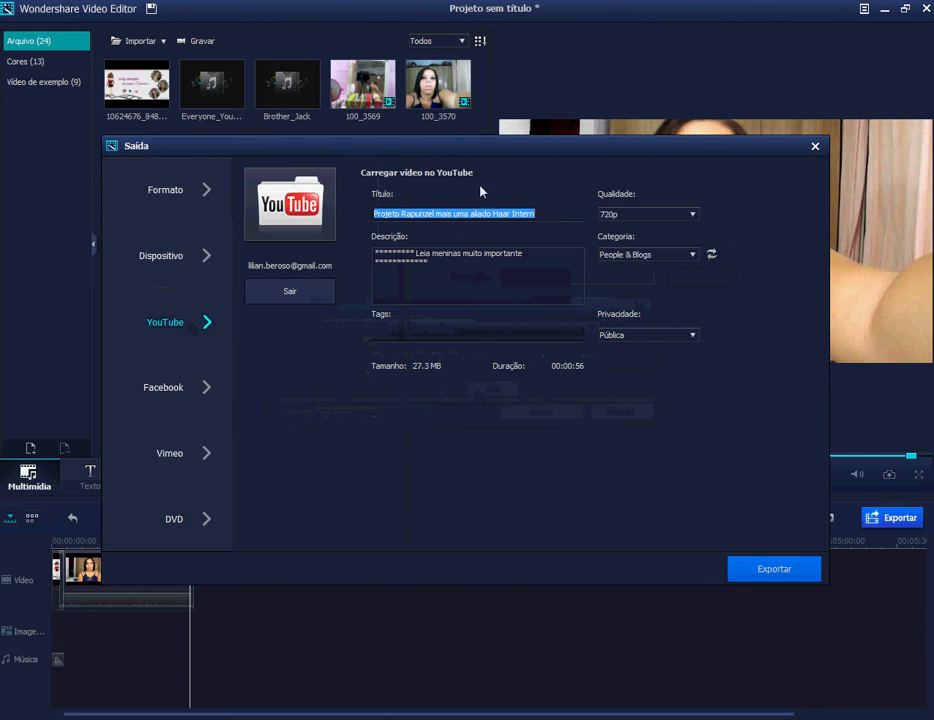
click(537, 215)
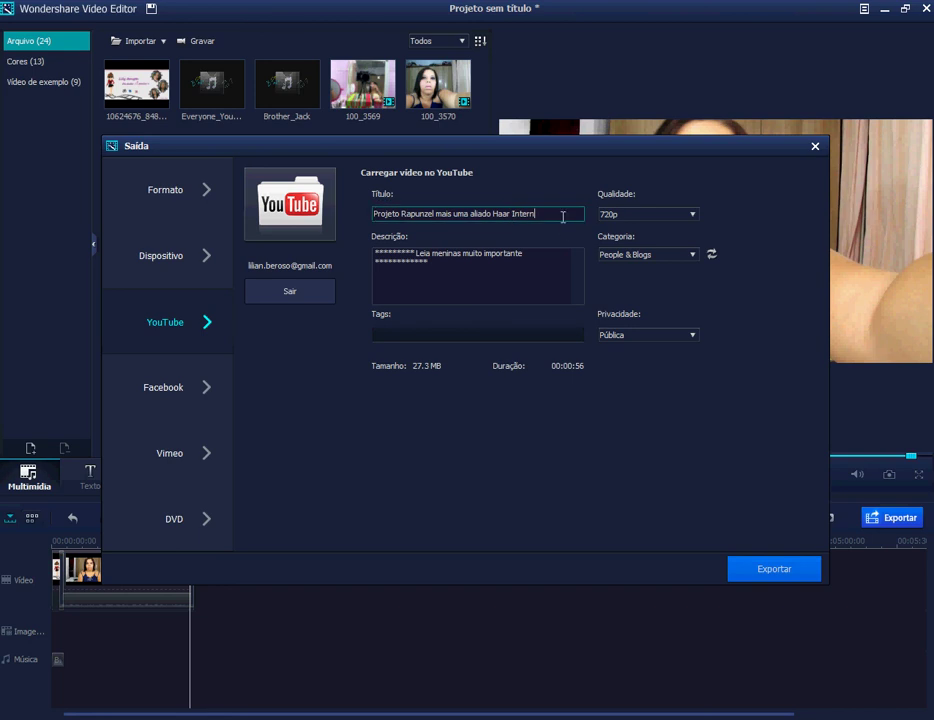
click(694, 216)
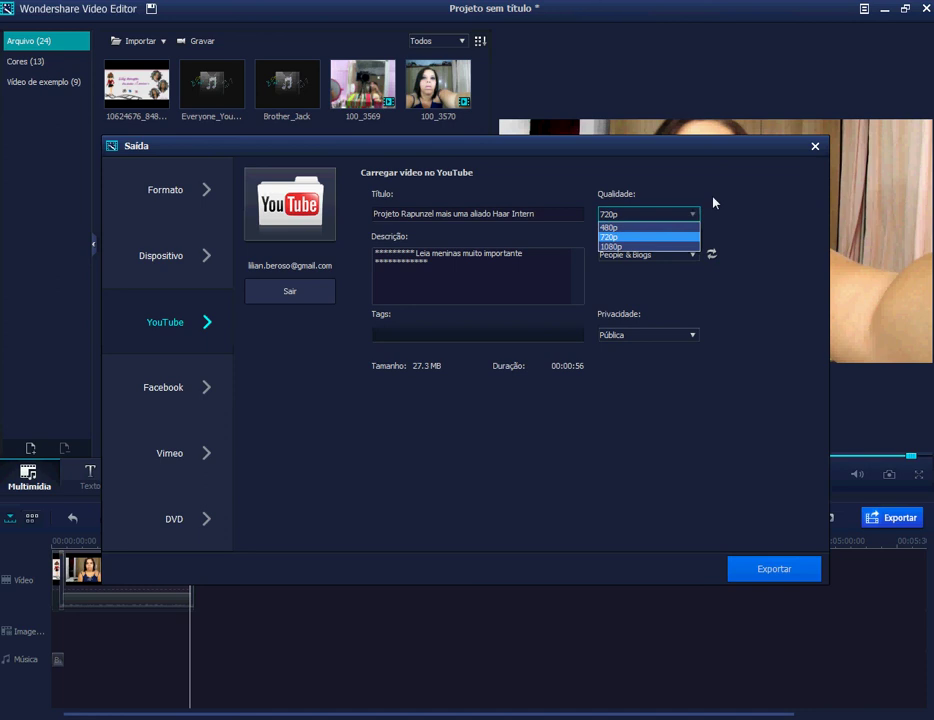
click(714, 203)
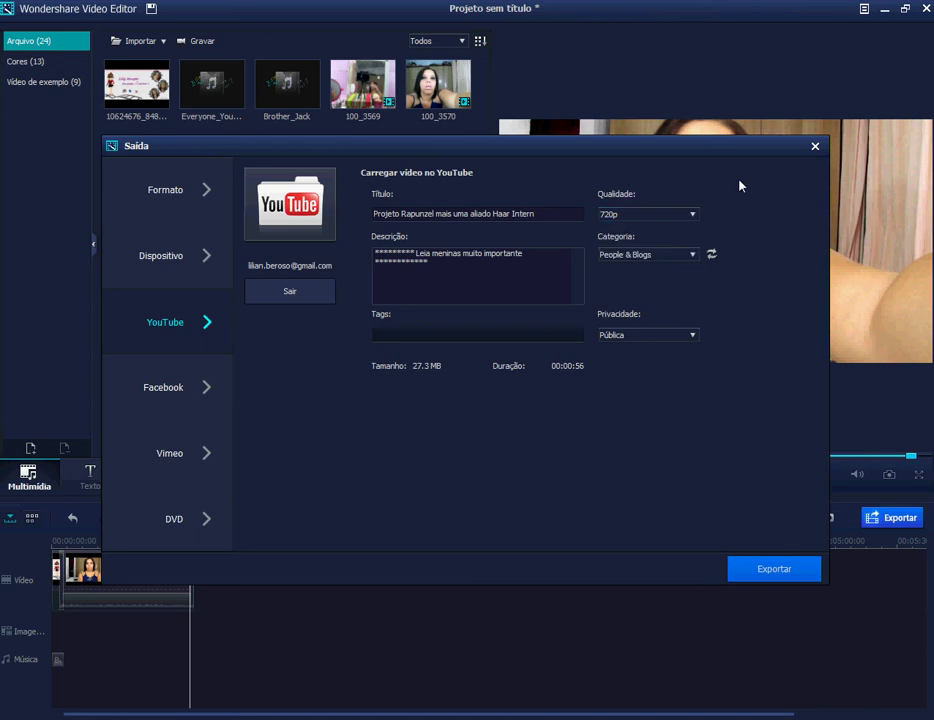
Review the YouTube upload form's category and privacy choices and its tags field
click(692, 256)
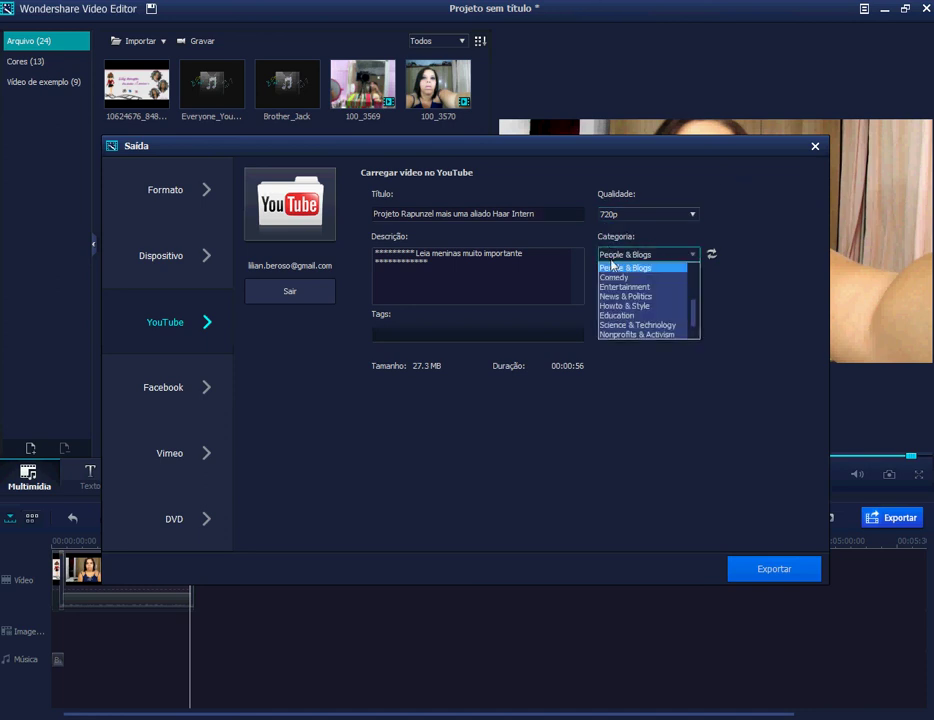
click(789, 231)
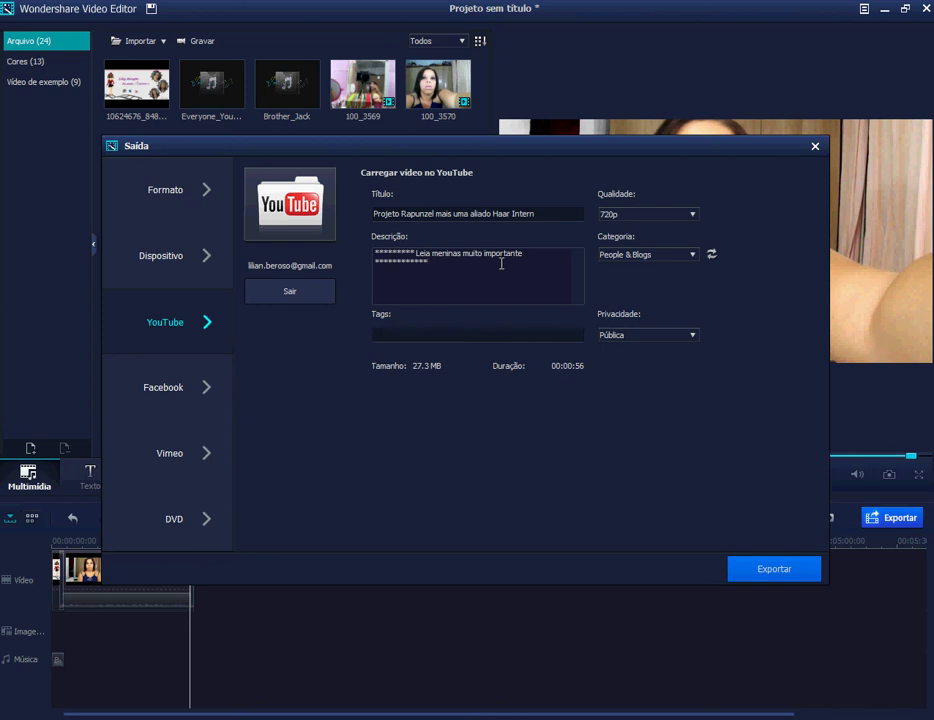
click(394, 331)
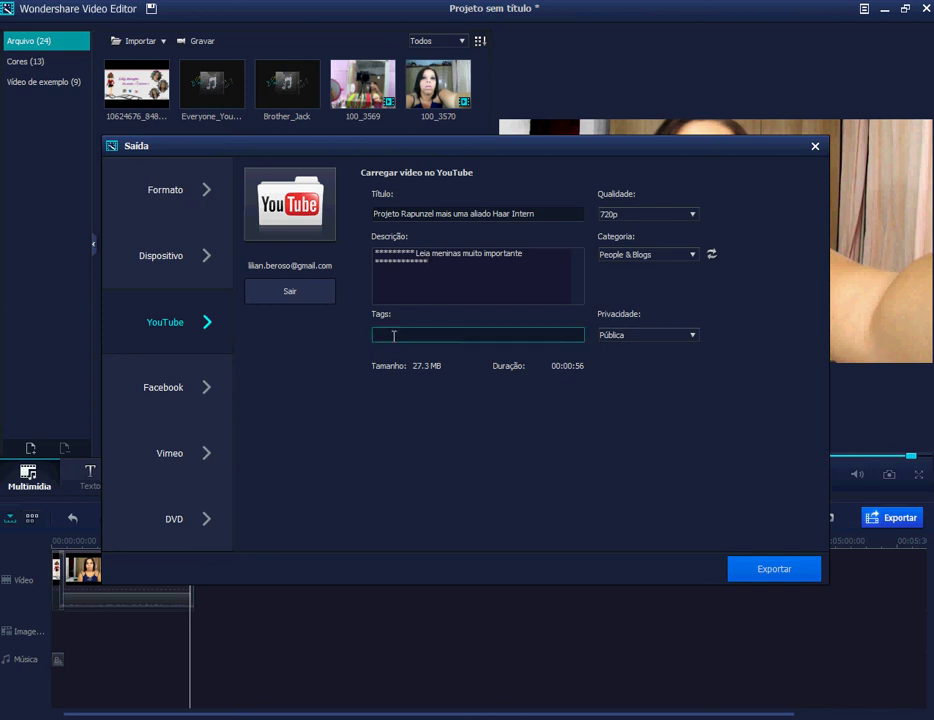
click(259, 345)
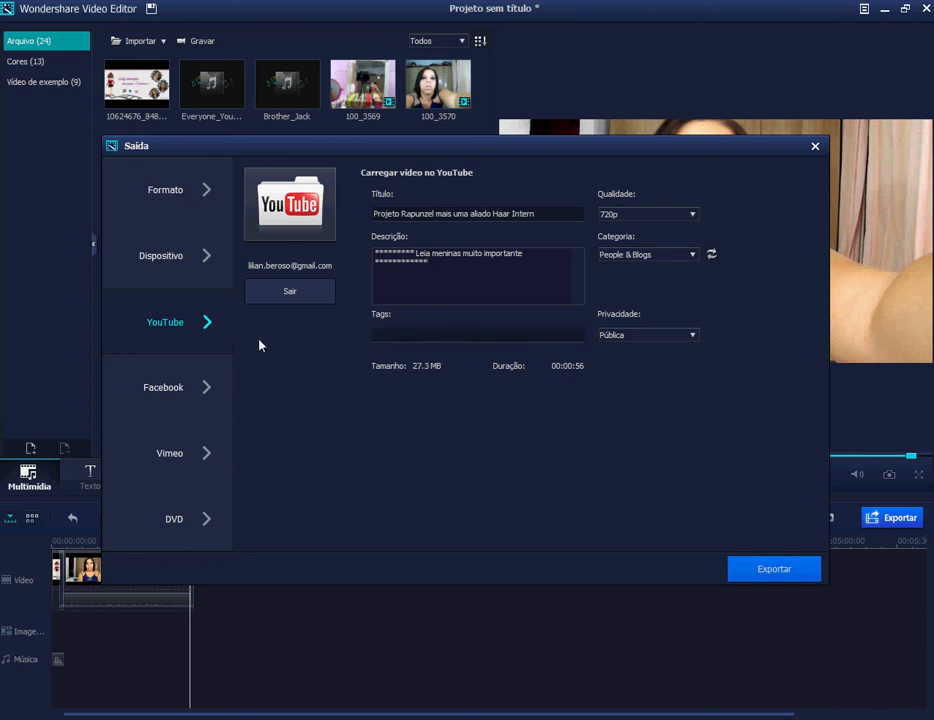
click(694, 336)
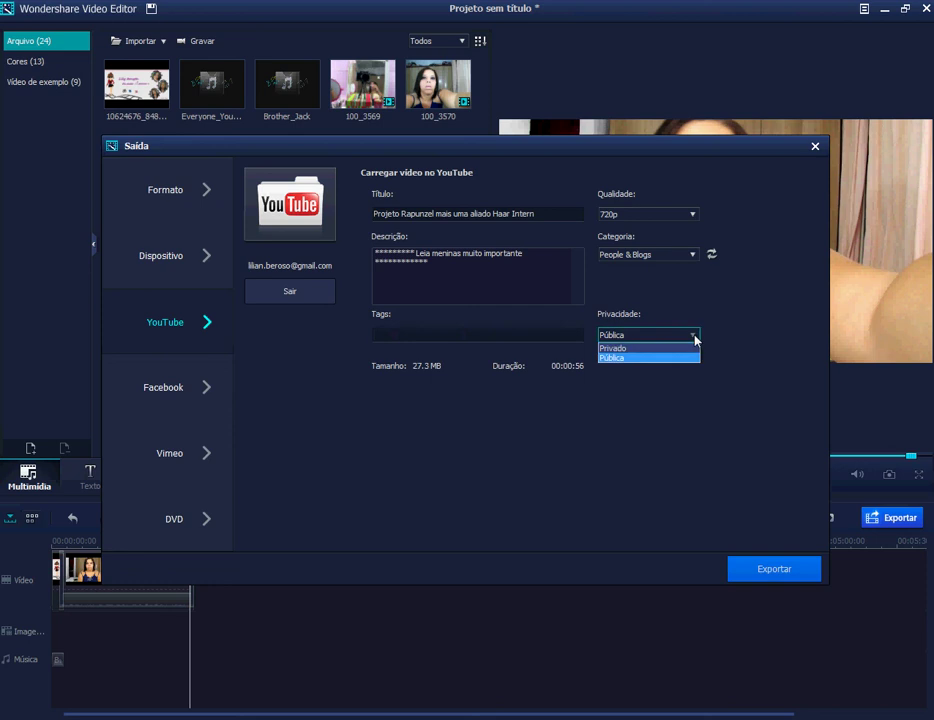
click(720, 290)
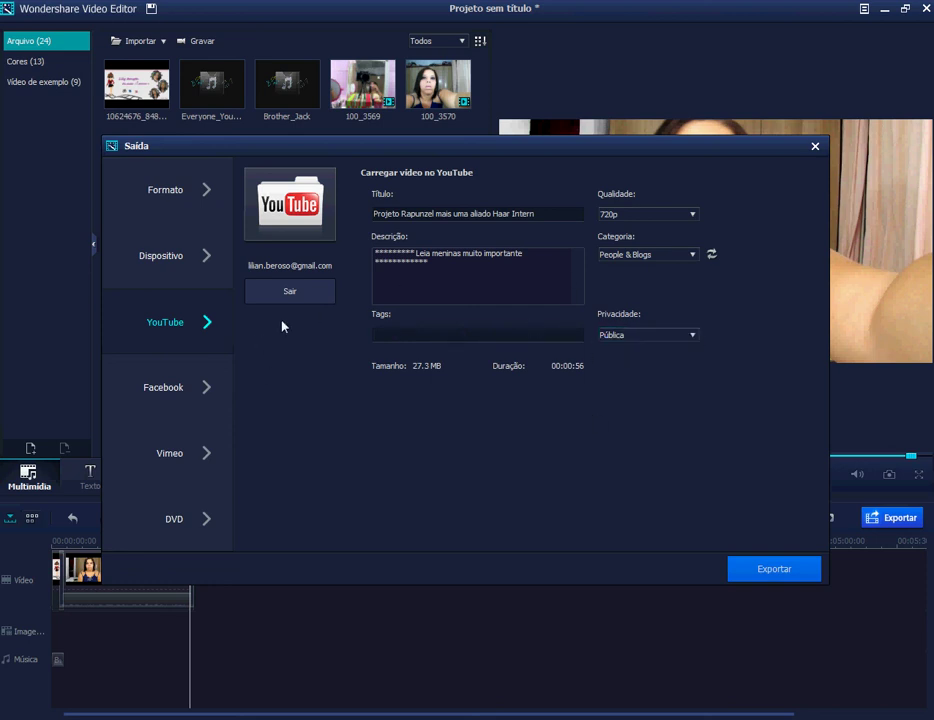
click(505, 335)
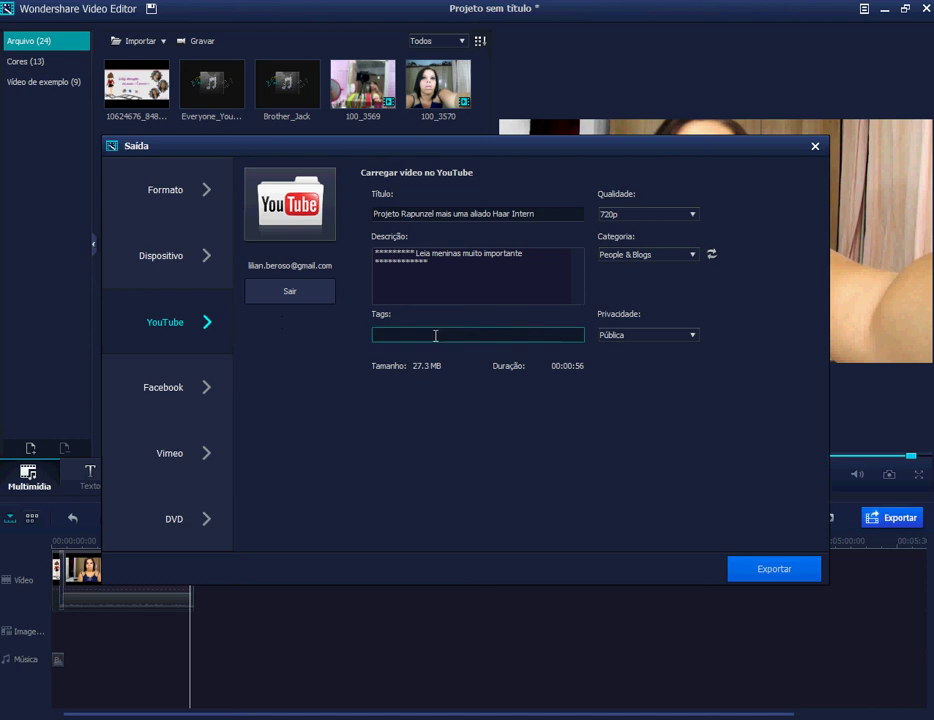
Start the YouTube export of the project twice, and cancel the conversion each time
click(782, 569)
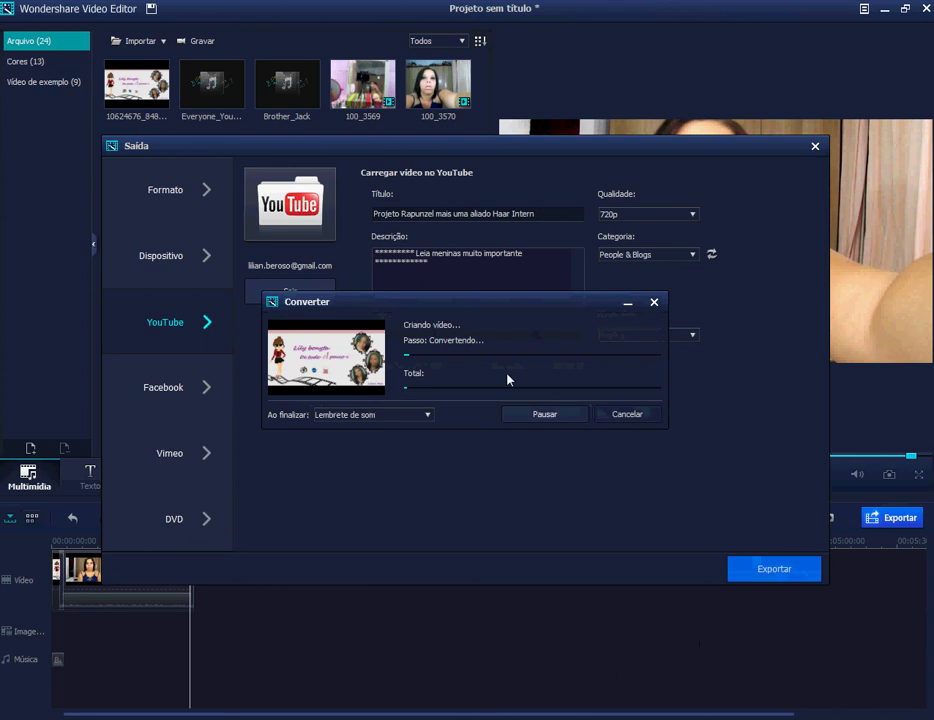
click(628, 415)
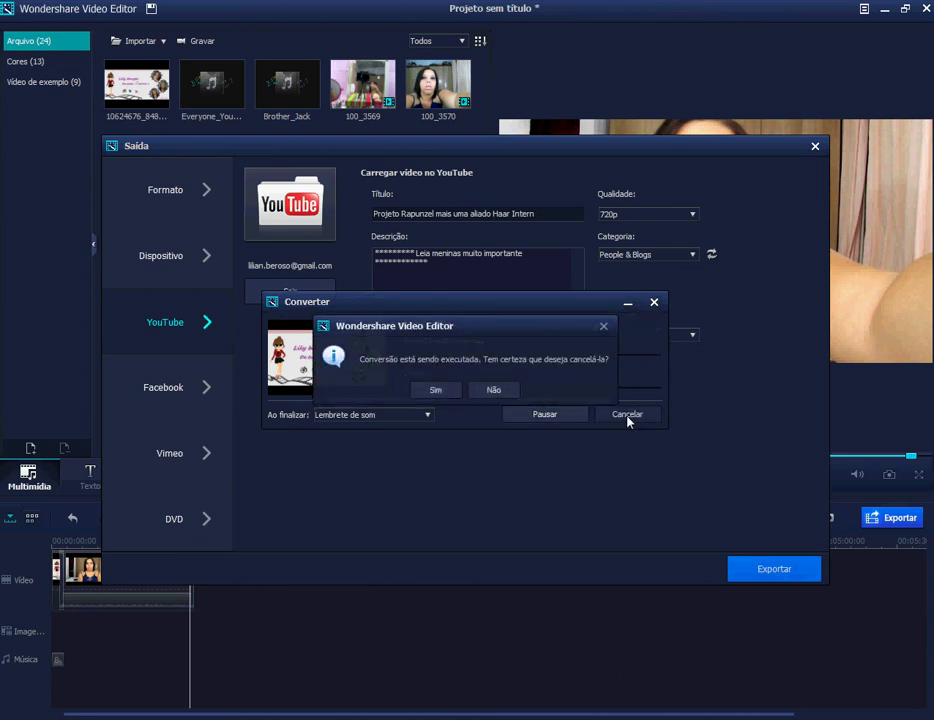
click(435, 390)
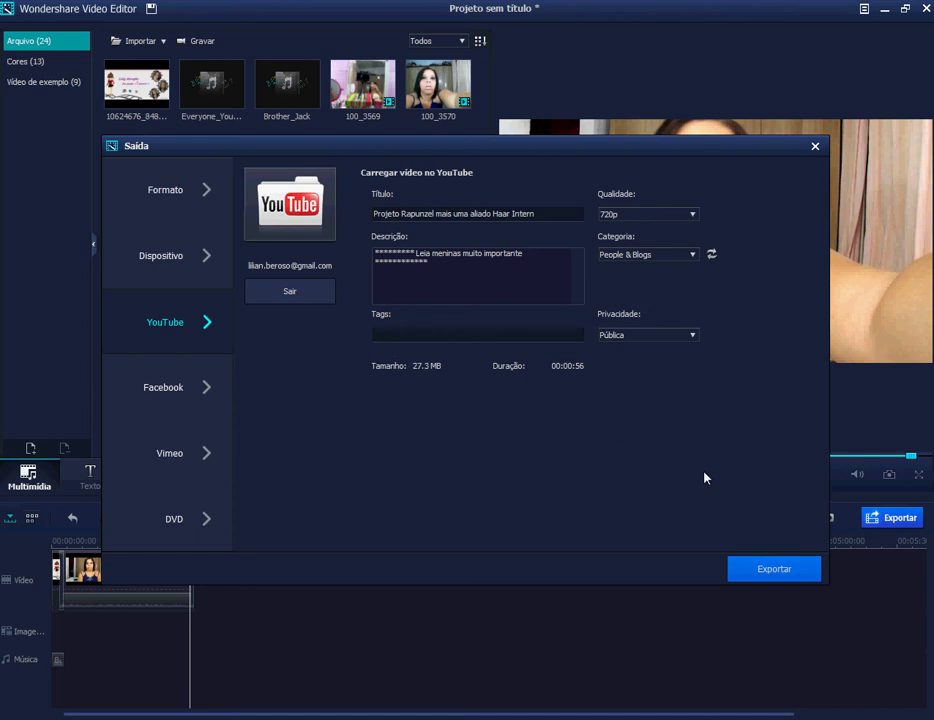
click(789, 566)
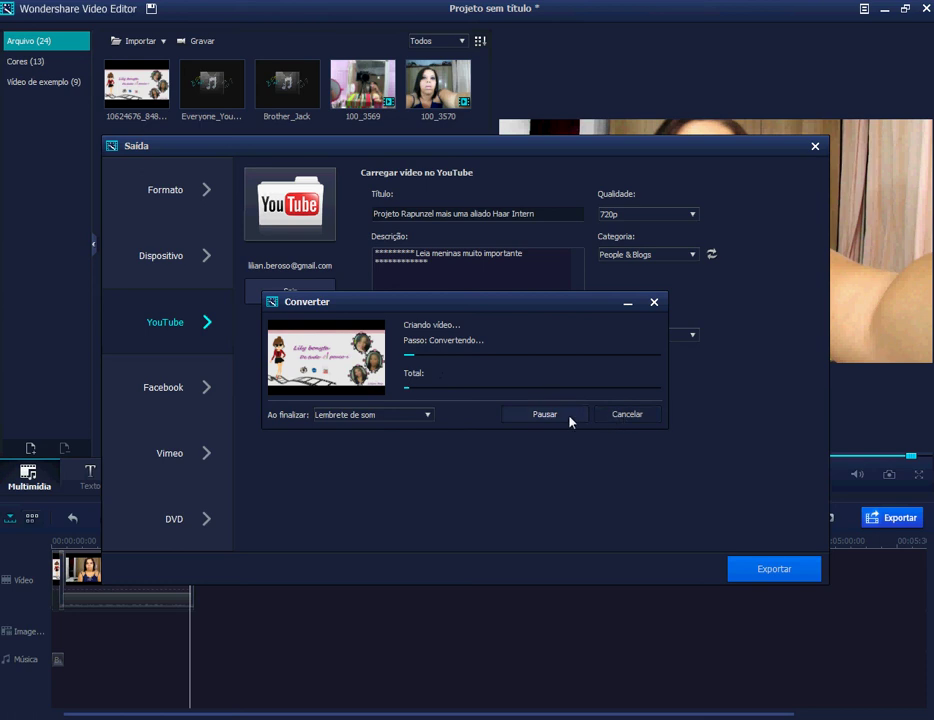
click(625, 414)
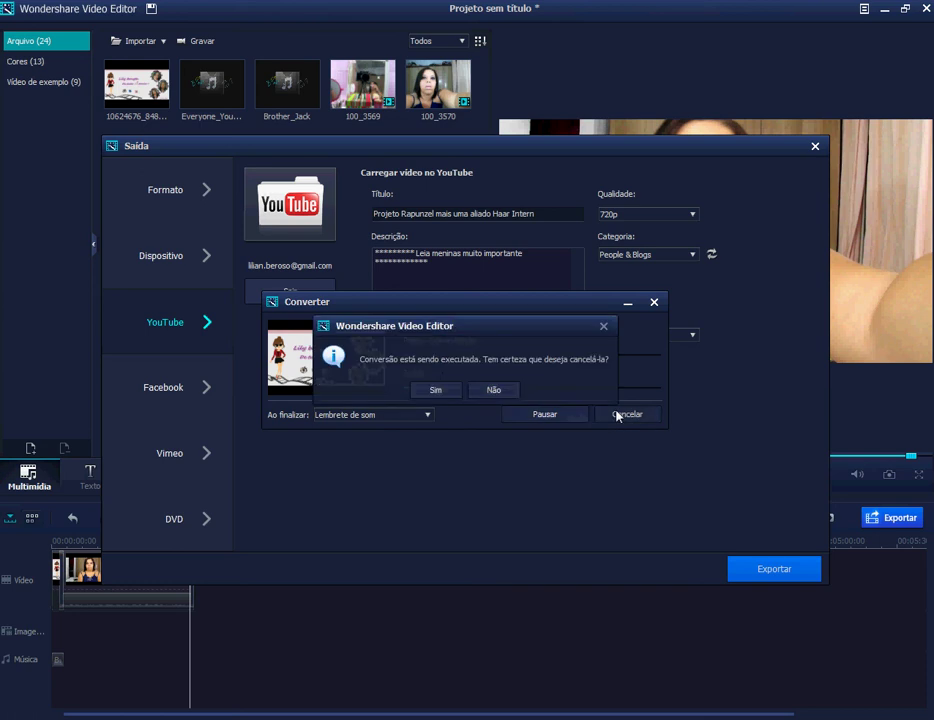
click(454, 389)
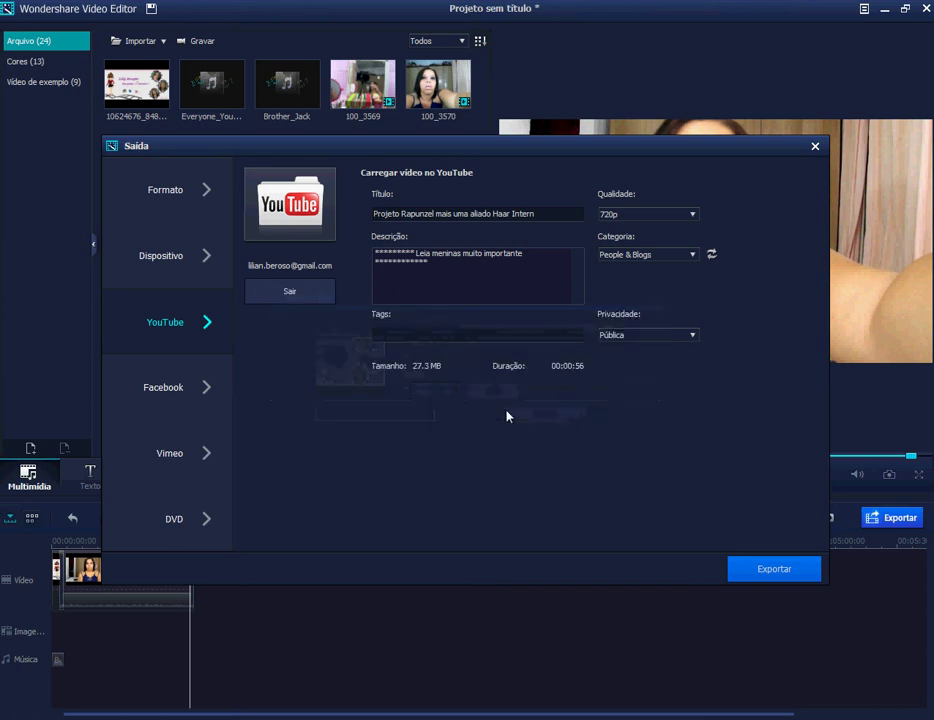
Close the output settings and select the DSCF0086 clip on the video track
click(815, 146)
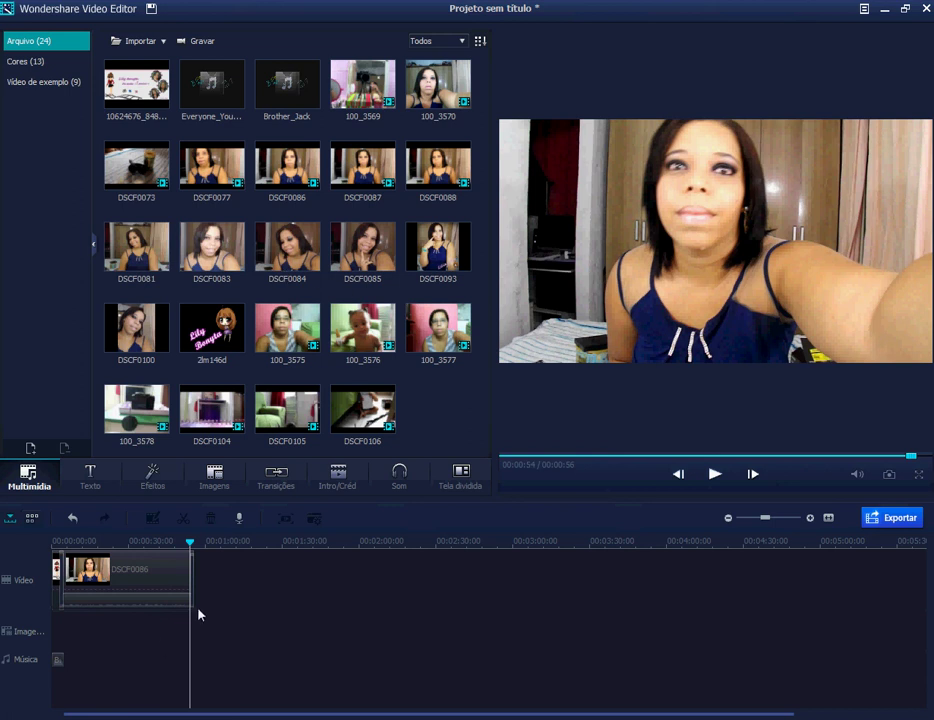
click(171, 598)
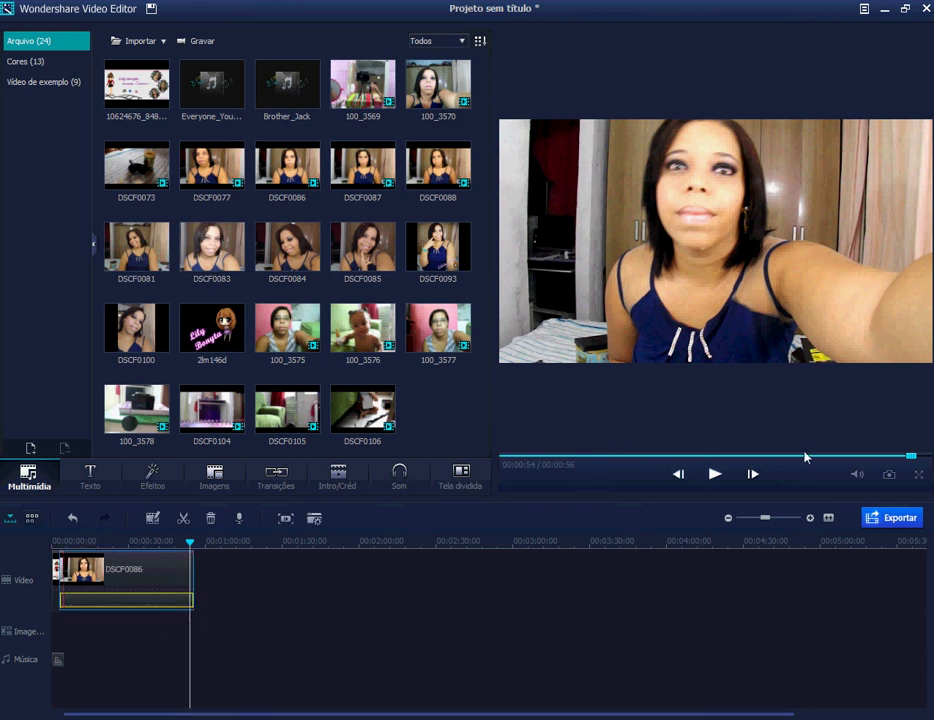